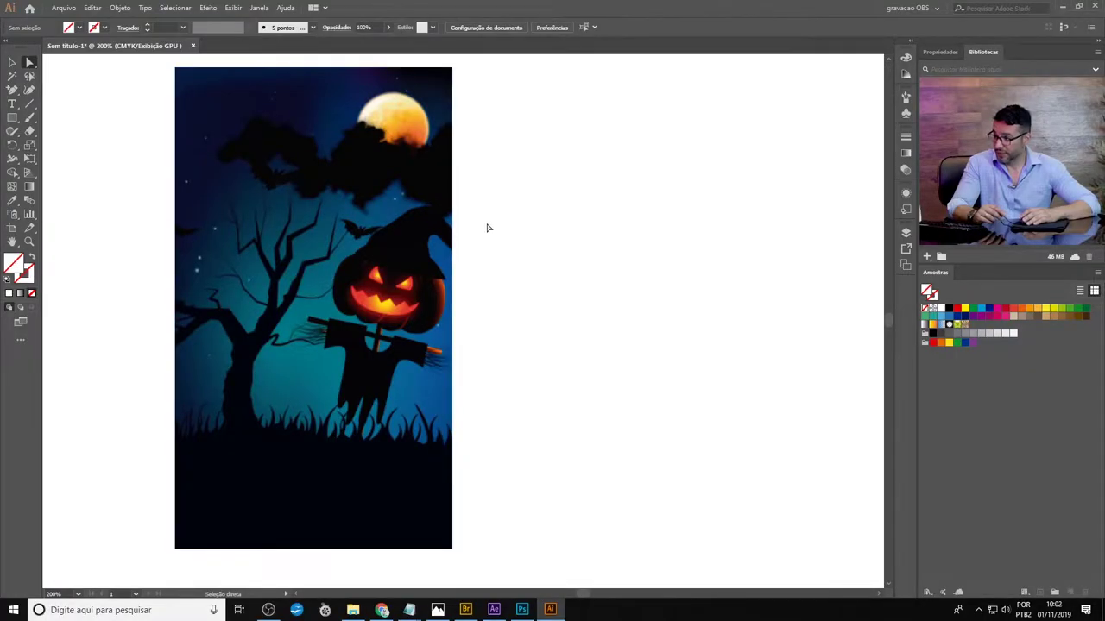
Drag the Halloween scarecrow image to the left side of the white artboard
{"action": "left_click_drag", "start_coordinate": [415, 225], "coordinate": [362, 240]}
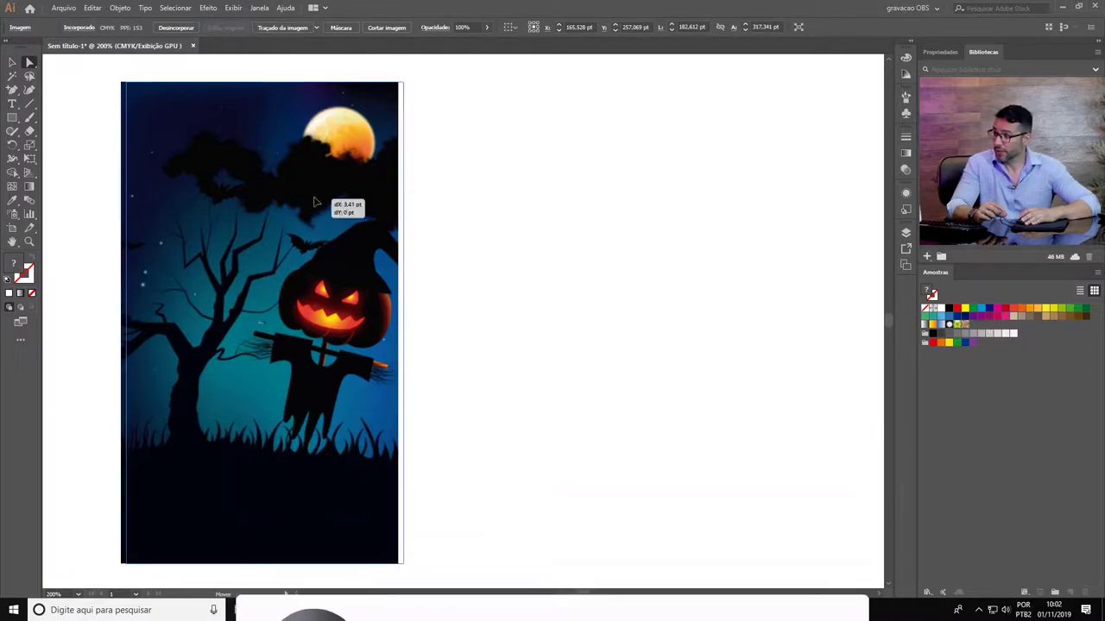
Nudge the scarecrow image slightly left and up into its final position
{"action": "left_click_drag", "start_coordinate": [246, 202], "coordinate": [261, 197]}
{"action": "left_click", "coordinate": [65, 9]}
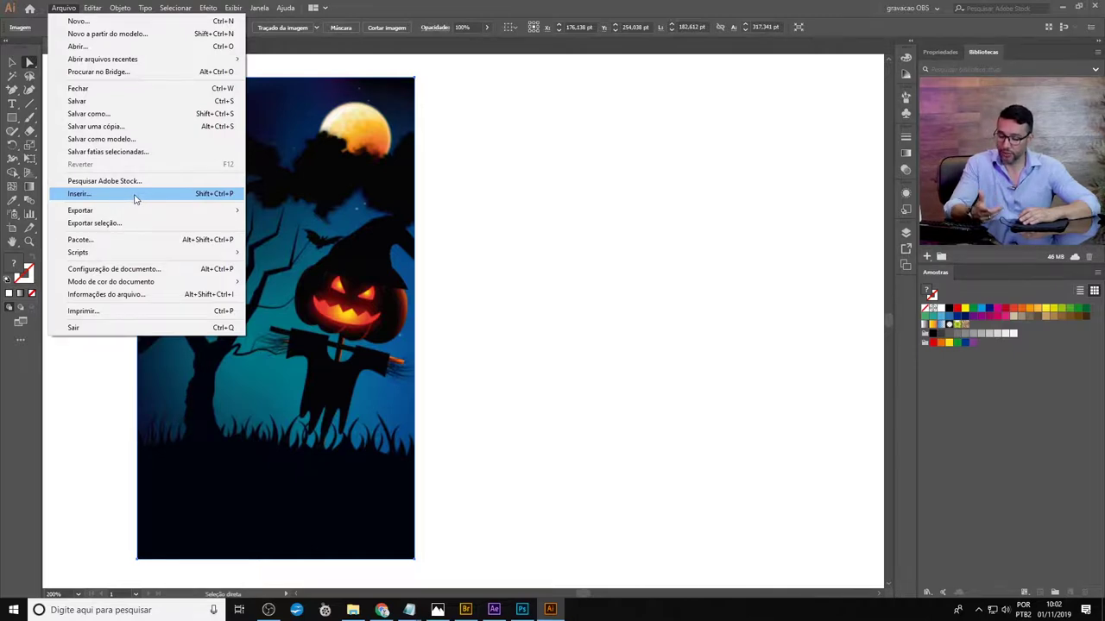
{"action": "left_click", "coordinate": [301, 196]}
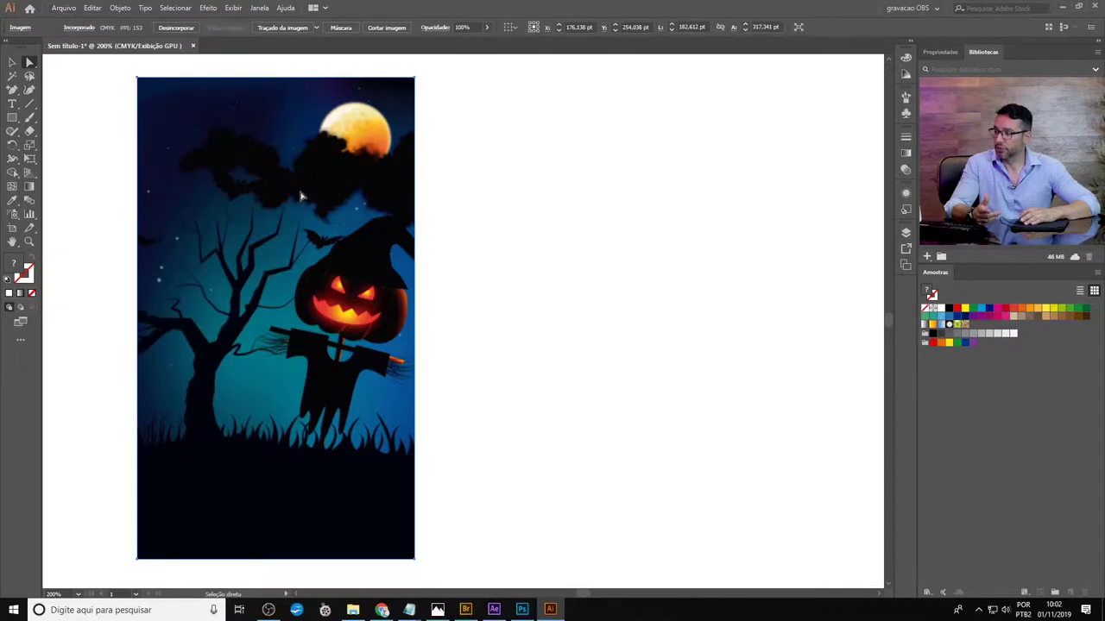
{"action": "left_click_drag", "start_coordinate": [337, 221], "coordinate": [317, 219]}
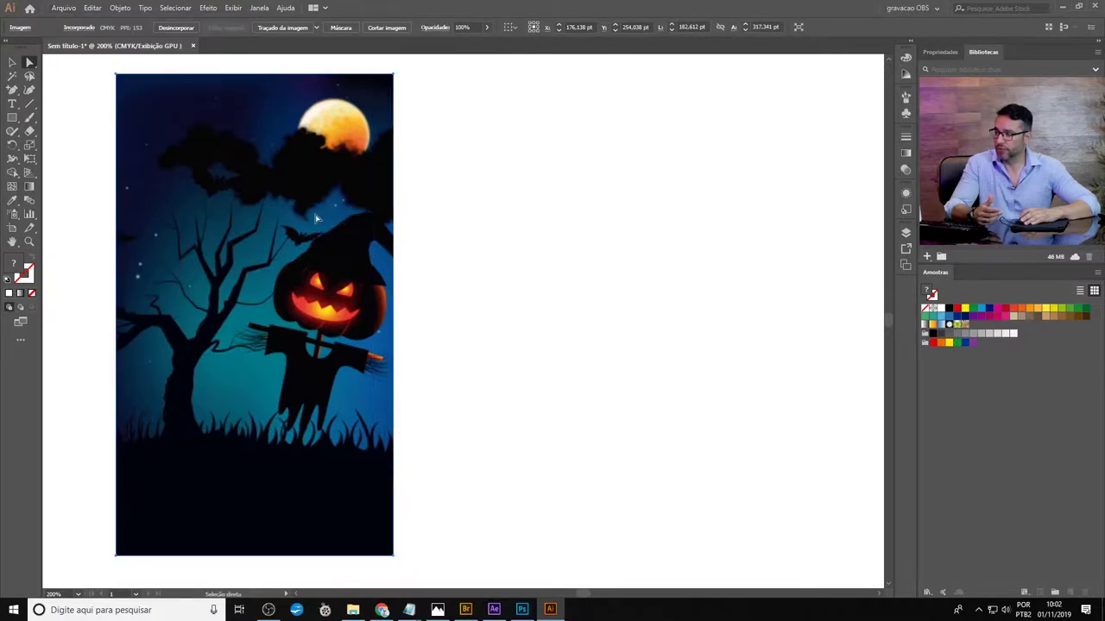
{"action": "left_click", "coordinate": [119, 7]}
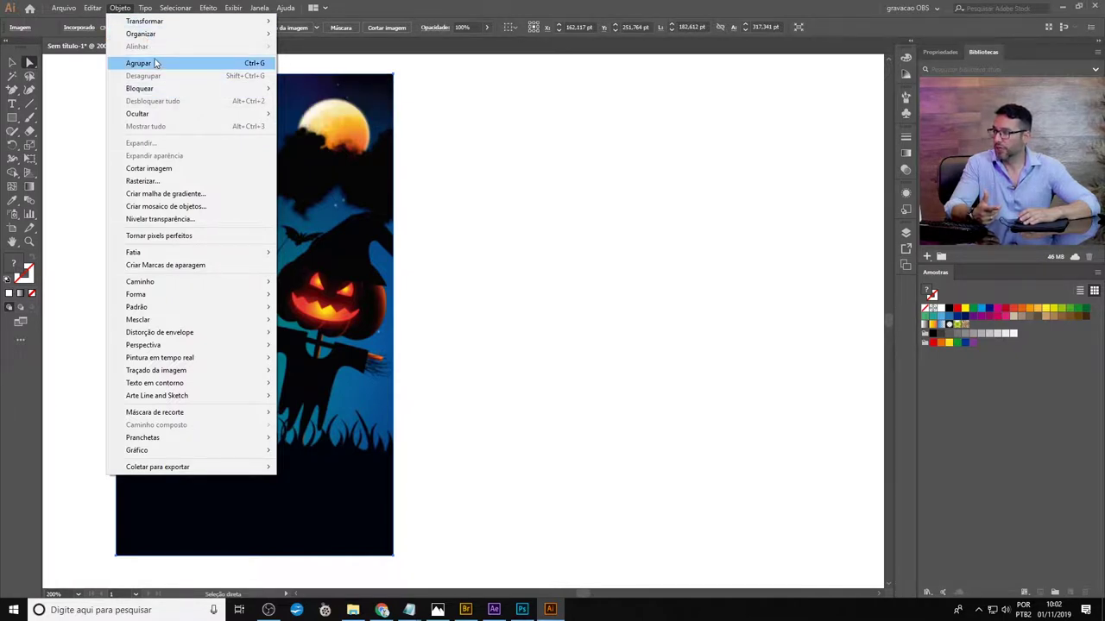
Lock the scarecrow image and confirm it can no longer be selected
{"action": "left_click", "coordinate": [304, 88]}
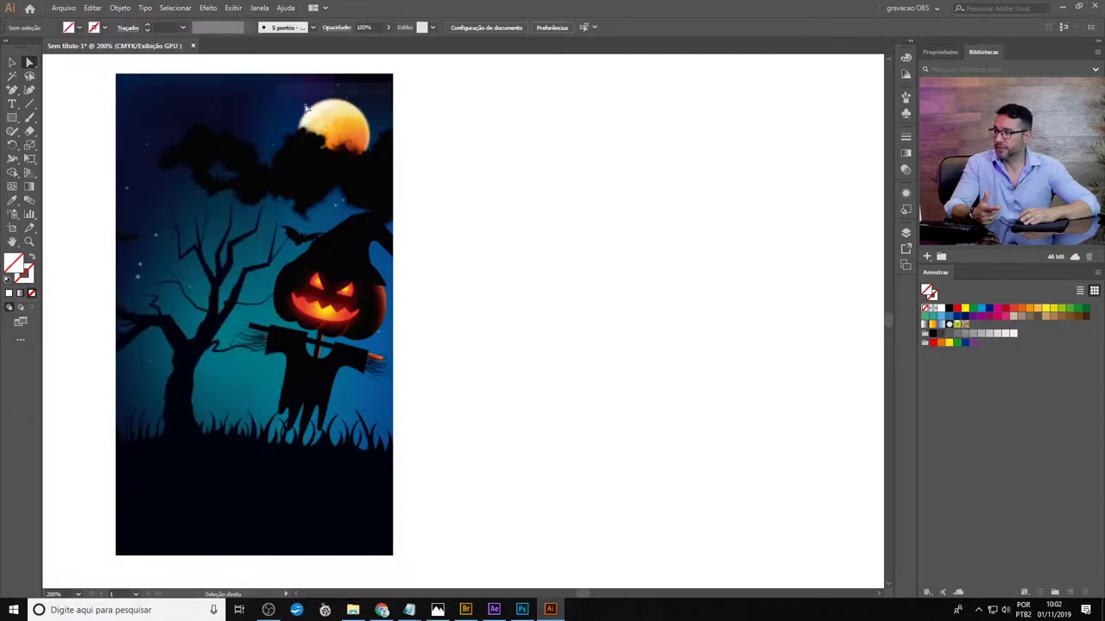
{"action": "left_click_drag", "start_coordinate": [281, 184], "coordinate": [485, 474]}
{"action": "left_click_drag", "start_coordinate": [339, 304], "coordinate": [462, 443]}
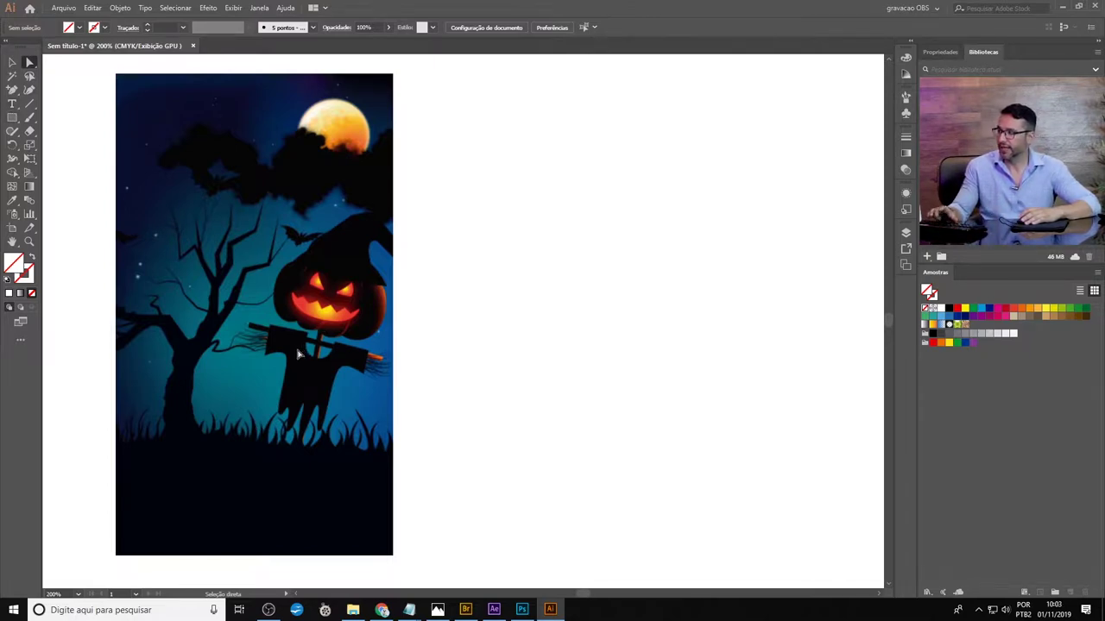
Zoom to about 425% on the scarecrow's head and body, keeping the basic Pen tool
{"action": "key", "text": "p"}
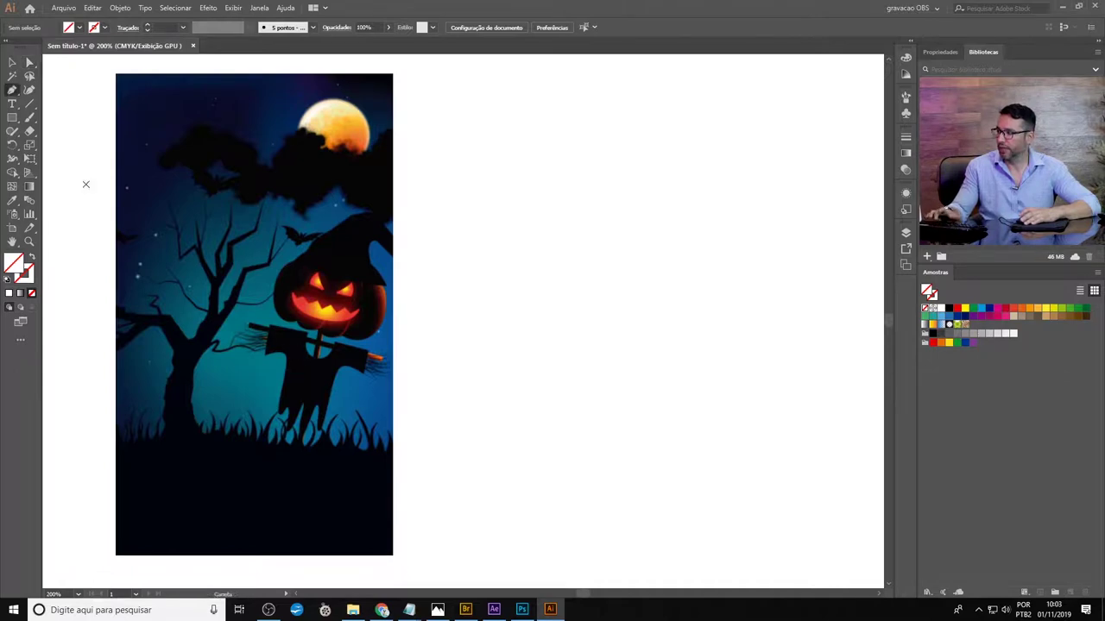
{"action": "left_click", "coordinate": [10, 89]}
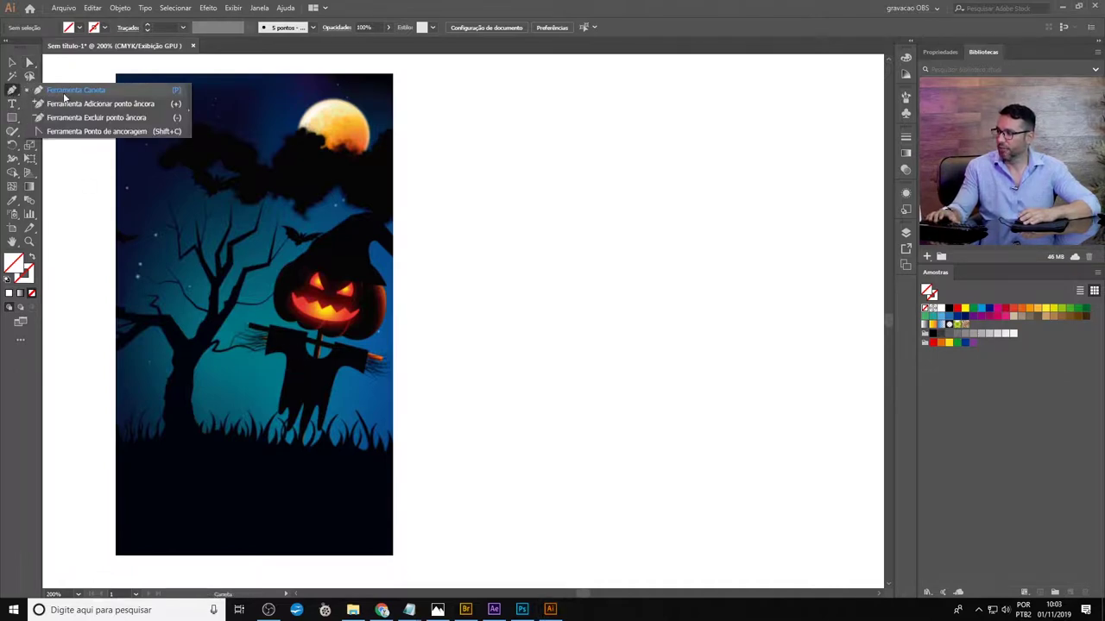
{"action": "left_click", "coordinate": [172, 92]}
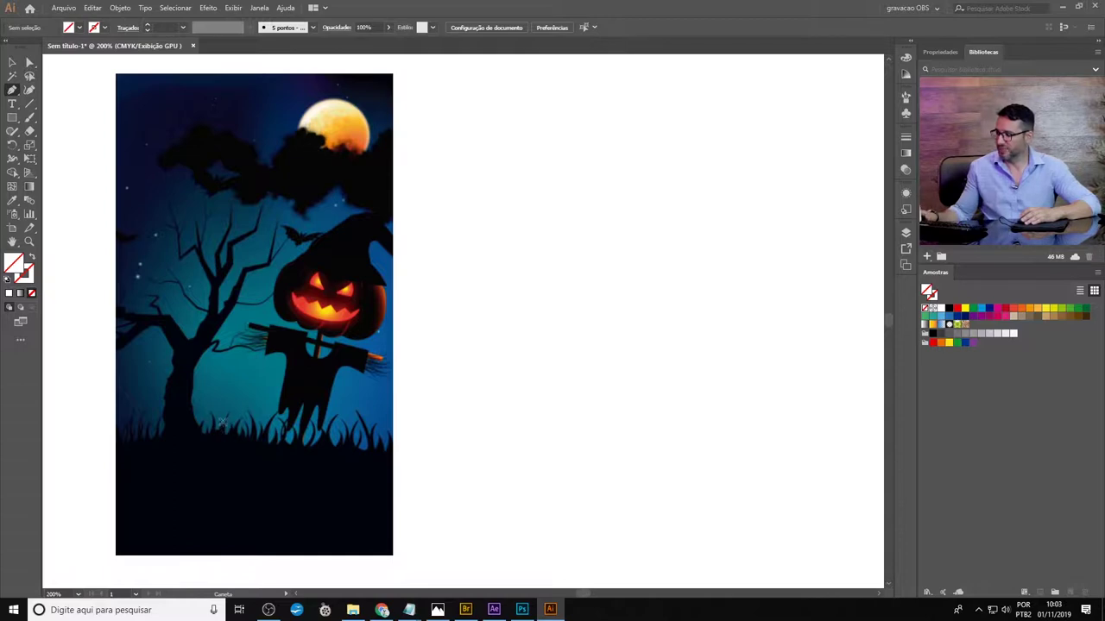
{"action": "key", "text": "z"}
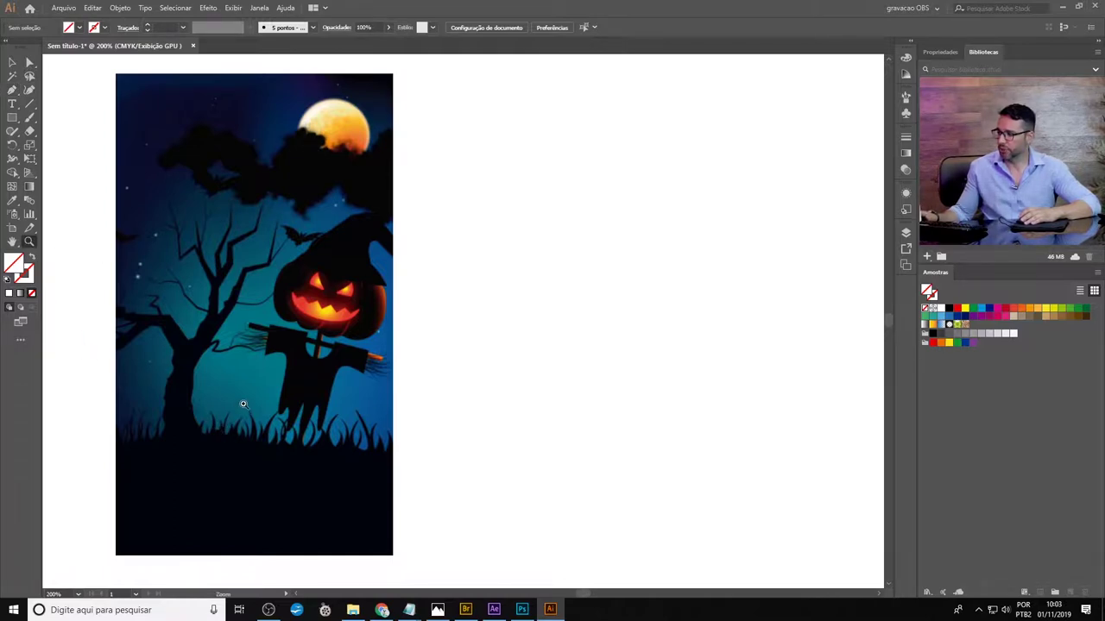
{"action": "left_click_drag", "start_coordinate": [244, 446], "coordinate": [371, 370]}
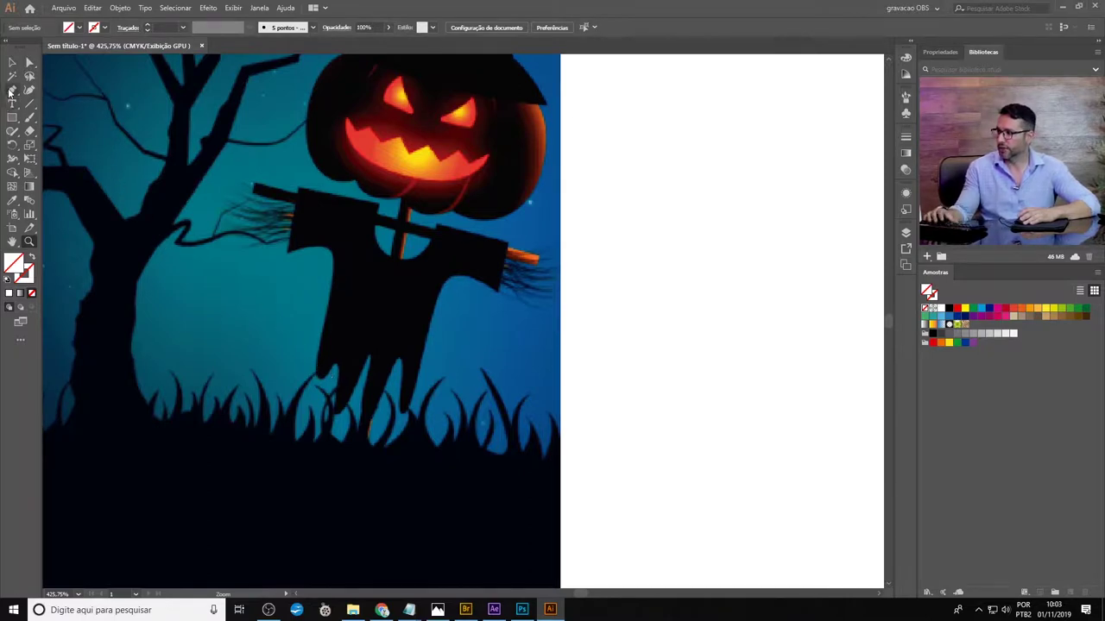
{"action": "left_click", "coordinate": [14, 91]}
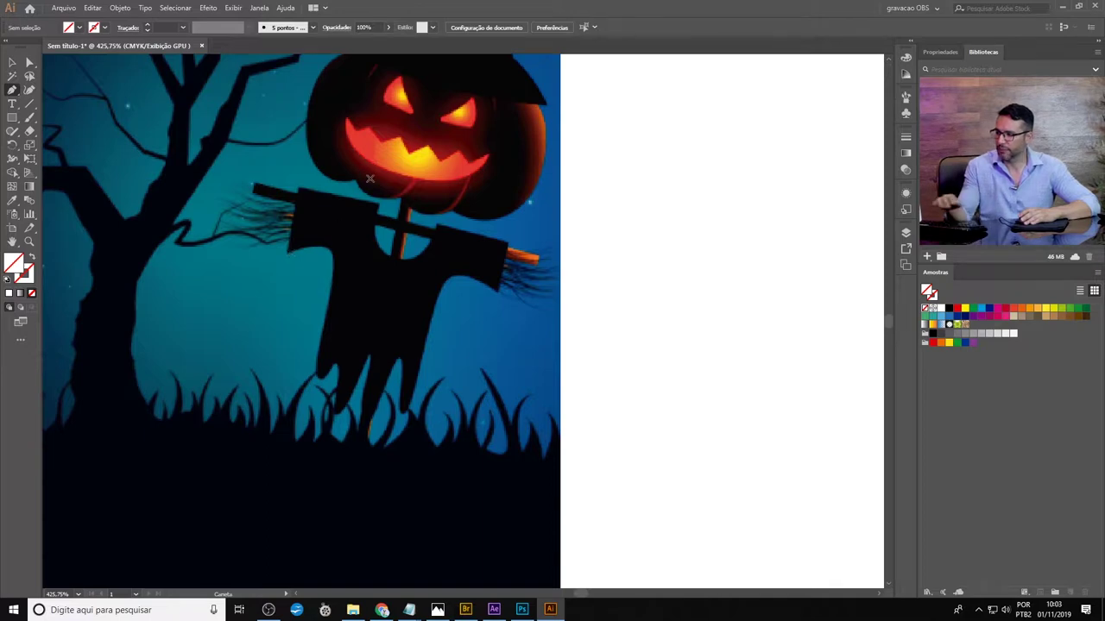
Pen-trace an open path up the pumpkin head's left edge, then select it
{"action": "left_click_drag", "start_coordinate": [359, 176], "coordinate": [343, 279]}
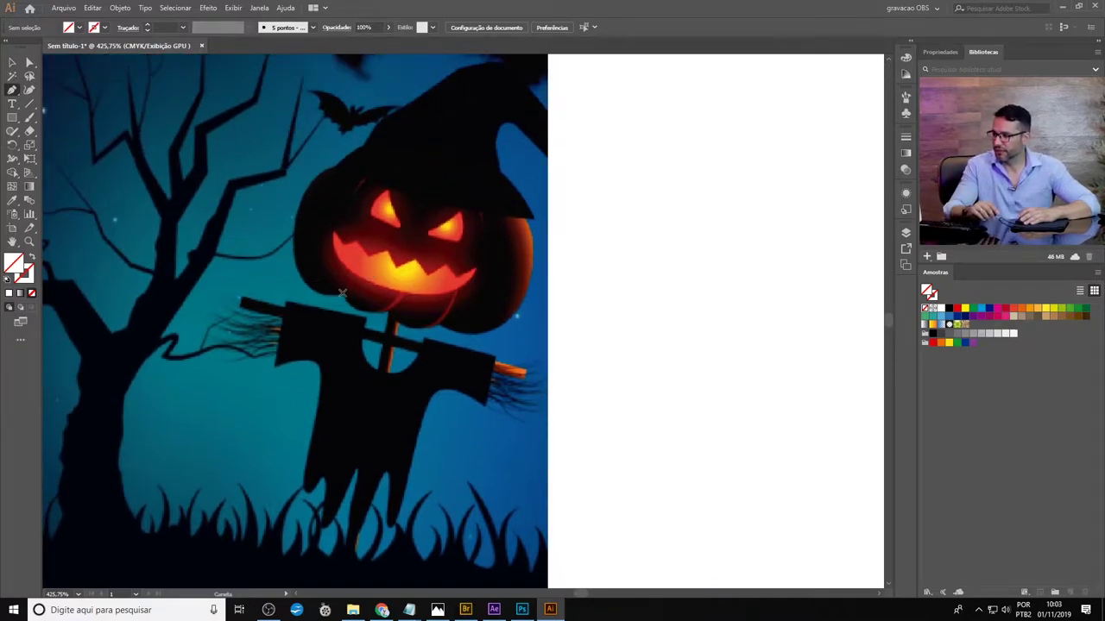
{"action": "left_click", "coordinate": [343, 295]}
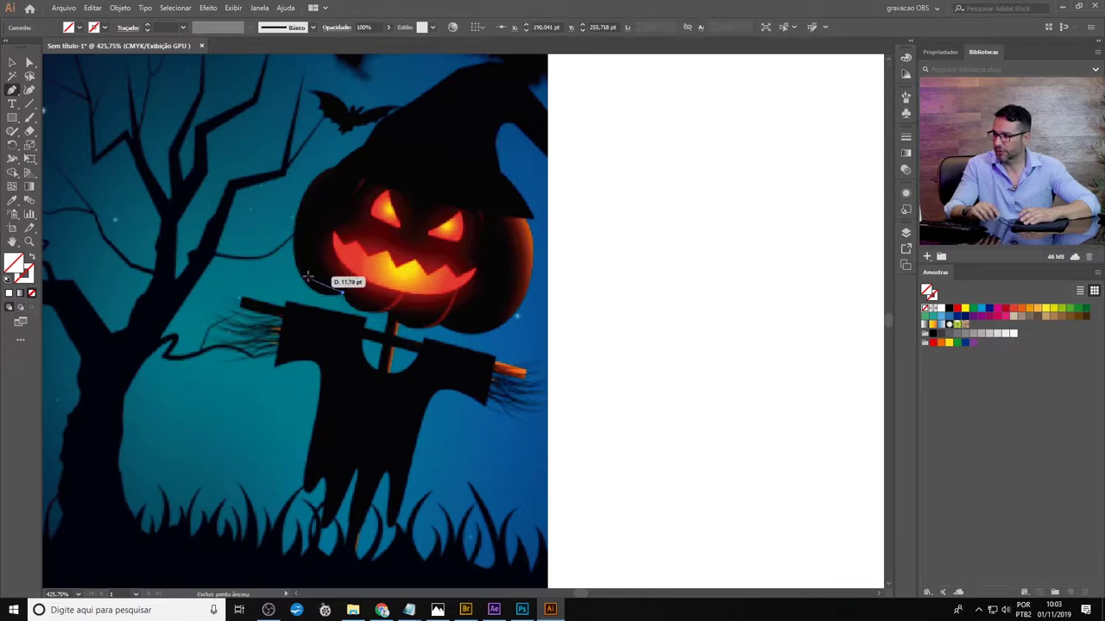
{"action": "left_click_drag", "start_coordinate": [298, 275], "coordinate": [296, 222]}
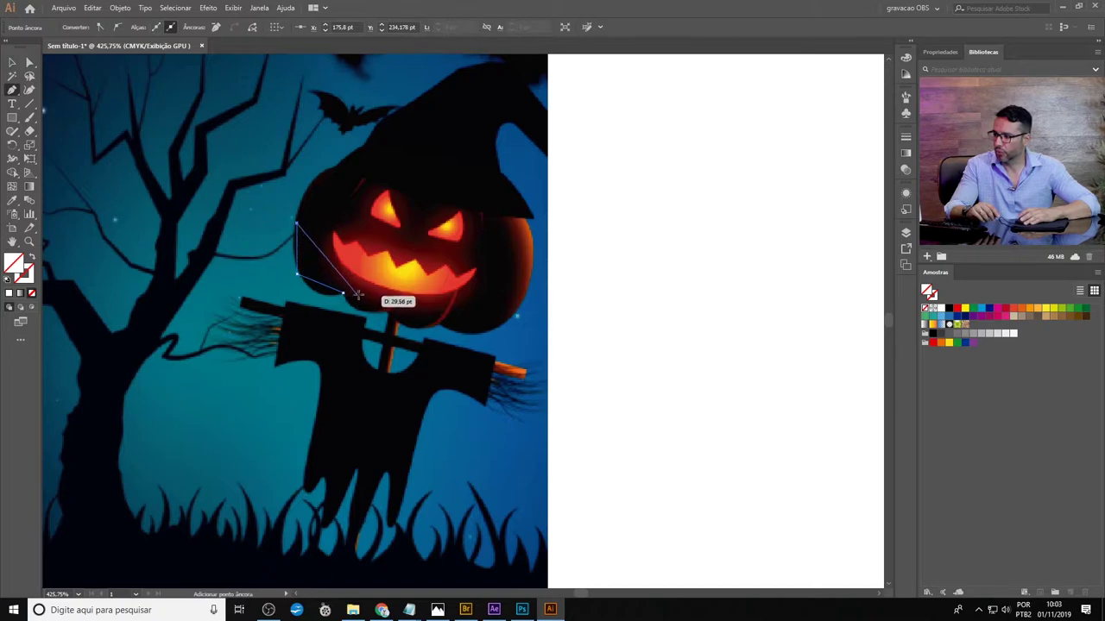
{"action": "left_click", "coordinate": [298, 222]}
{"action": "left_click_drag", "start_coordinate": [308, 183], "coordinate": [337, 168]}
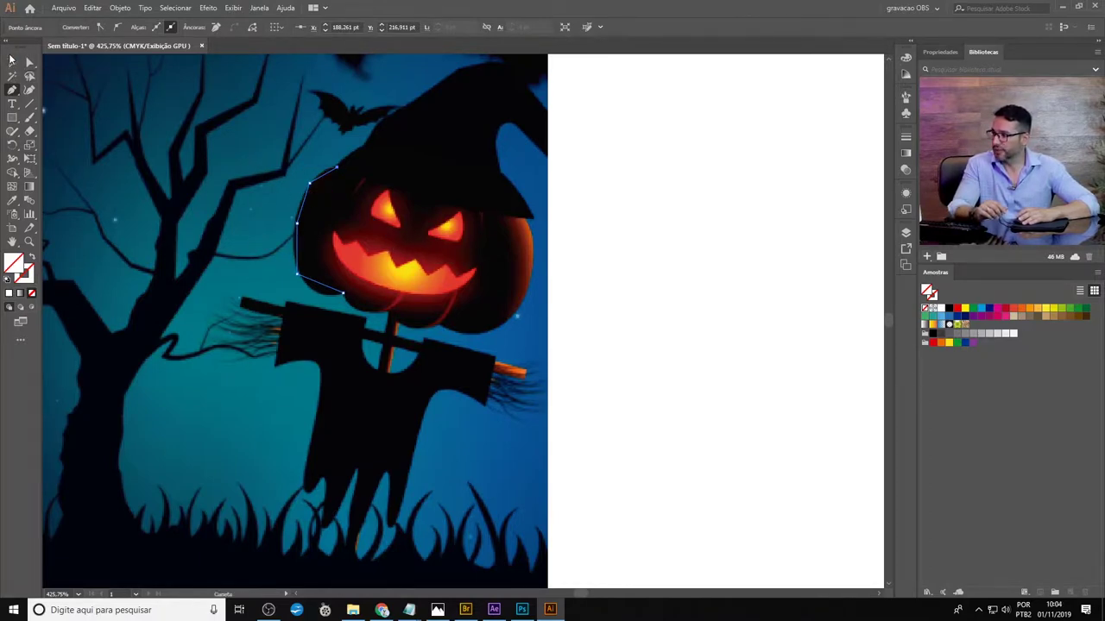
{"action": "key", "text": "v"}
{"action": "left_click", "coordinate": [312, 197]}
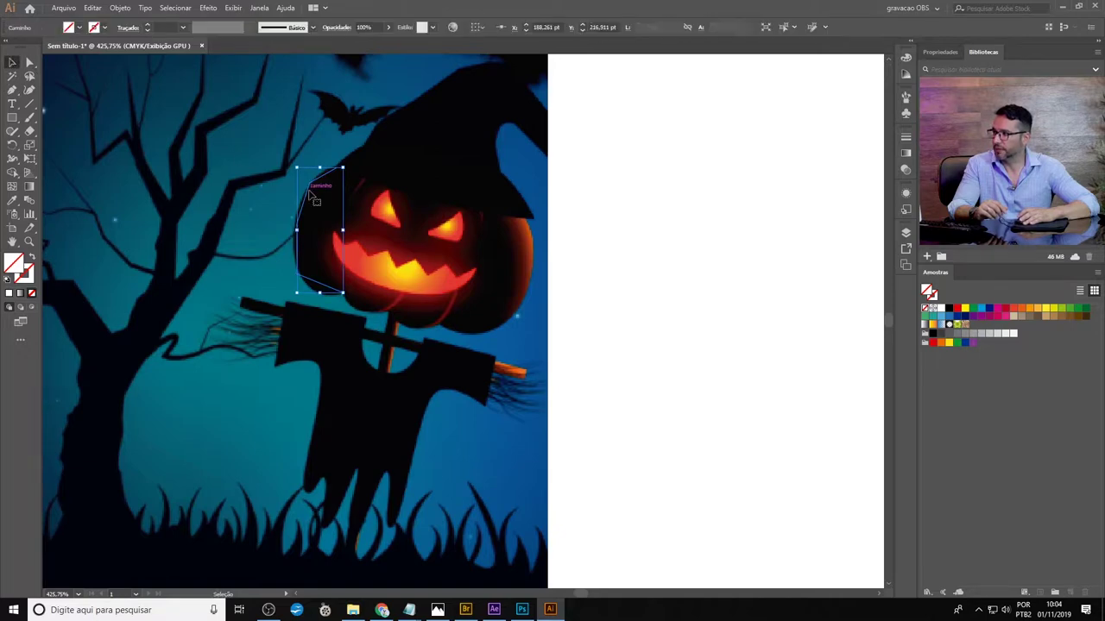
Give the pumpkin-edge path no fill, a white stroke and 0.5 pt stroke weight
{"action": "left_click", "coordinate": [80, 28]}
{"action": "left_click", "coordinate": [79, 48]}
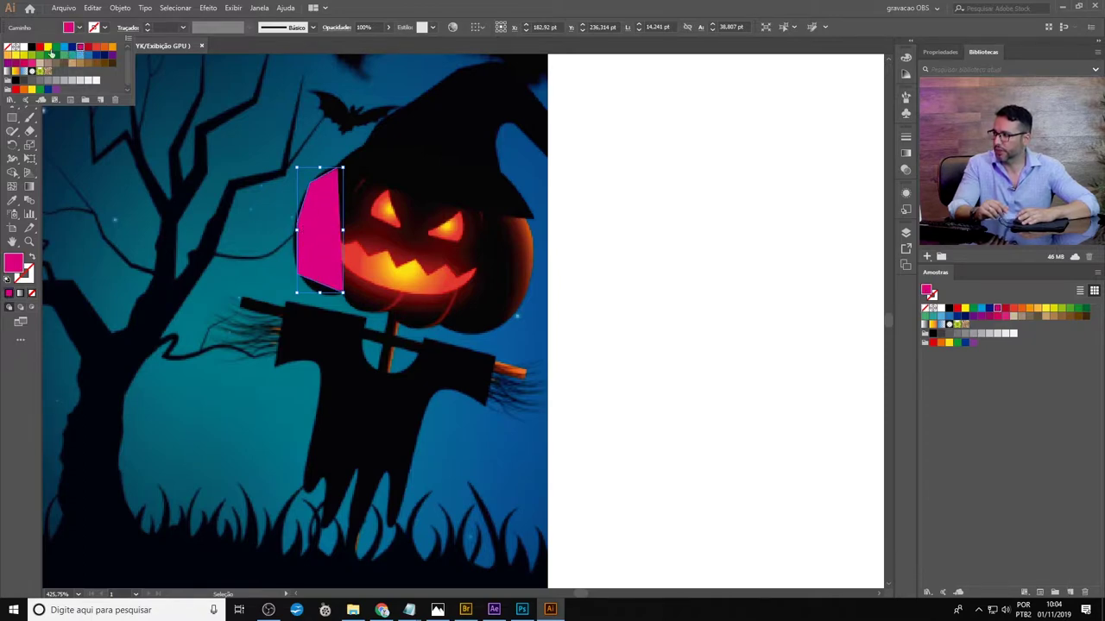
{"action": "left_click", "coordinate": [12, 48]}
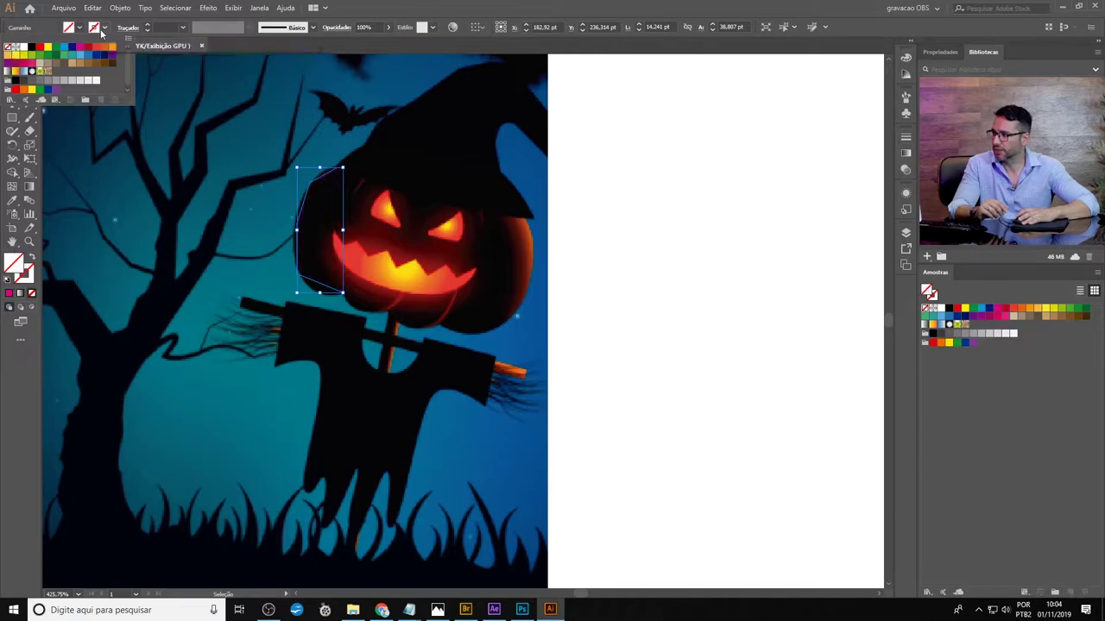
{"action": "left_click", "coordinate": [109, 29]}
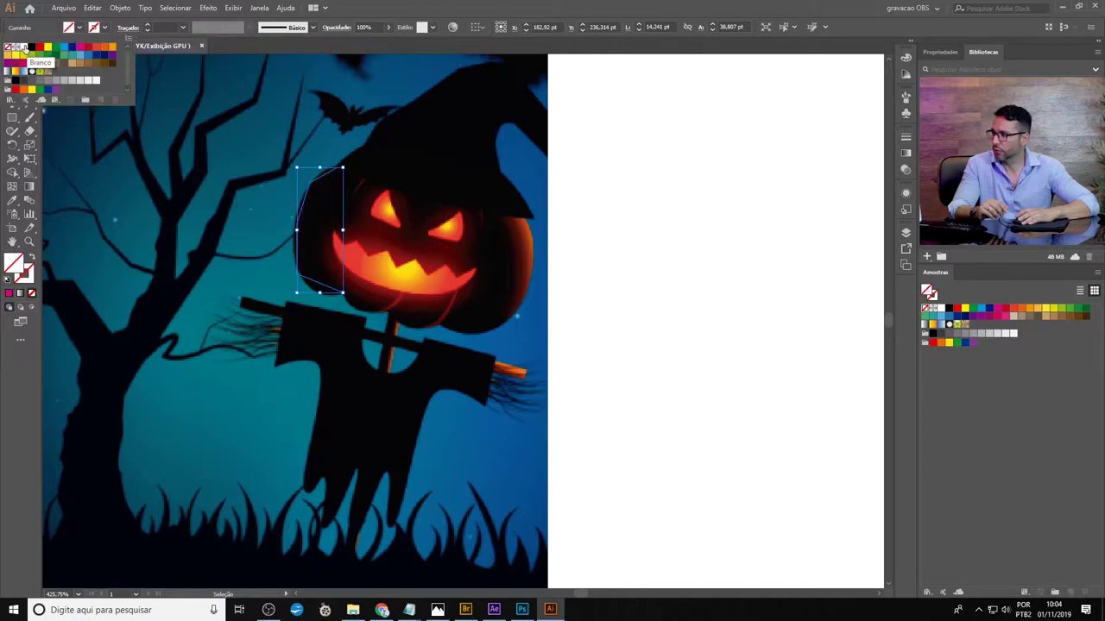
{"action": "left_click", "coordinate": [23, 48]}
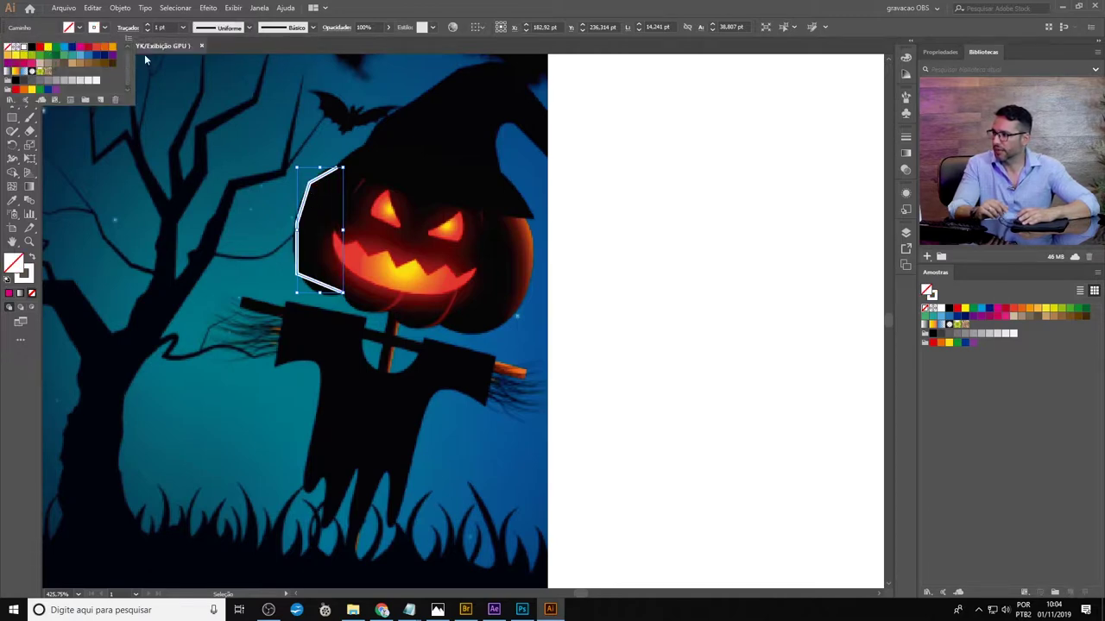
{"action": "left_click", "coordinate": [183, 28]}
{"action": "left_click", "coordinate": [183, 28]}
{"action": "left_click", "coordinate": [193, 49]}
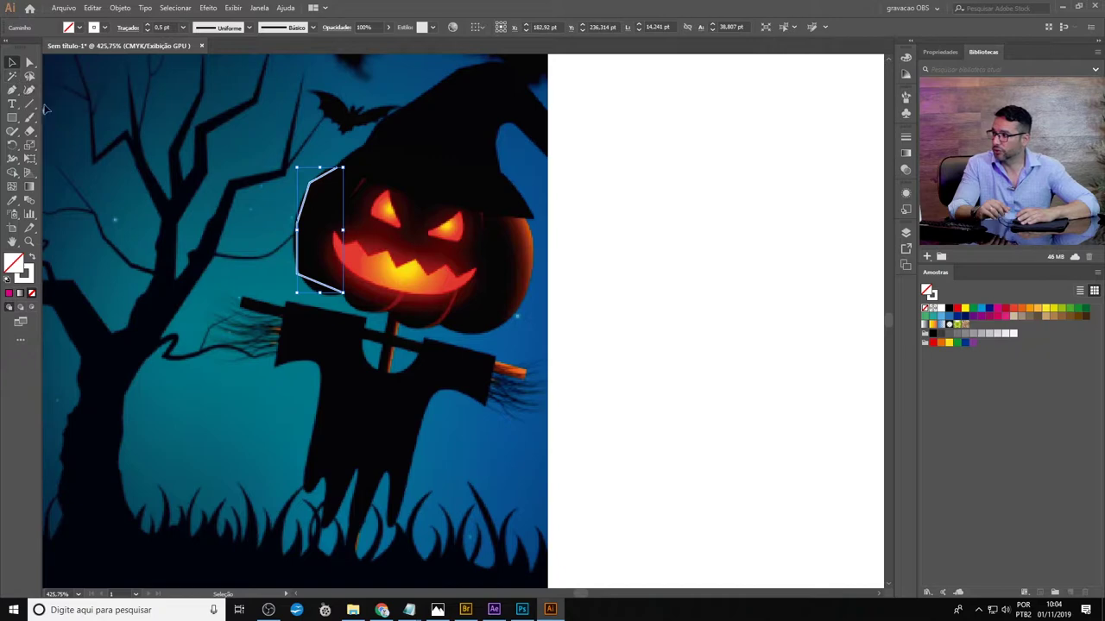
Reposition the path's top anchor onto the pumpkin's upper-left edge with Direct Selection
{"action": "left_click", "coordinate": [30, 63]}
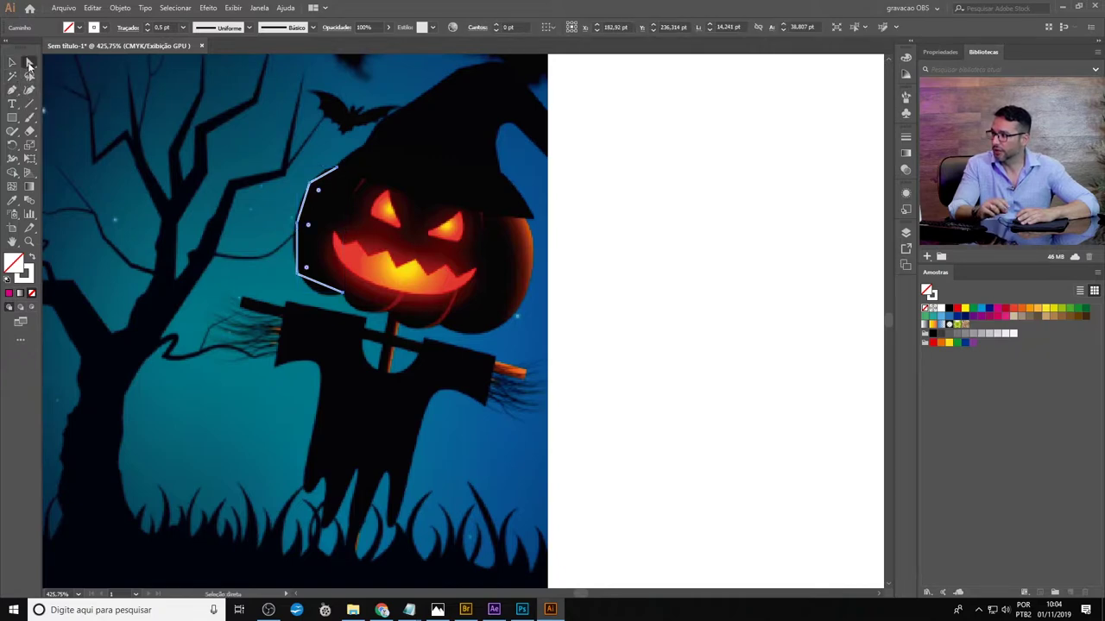
{"action": "left_click", "coordinate": [13, 63]}
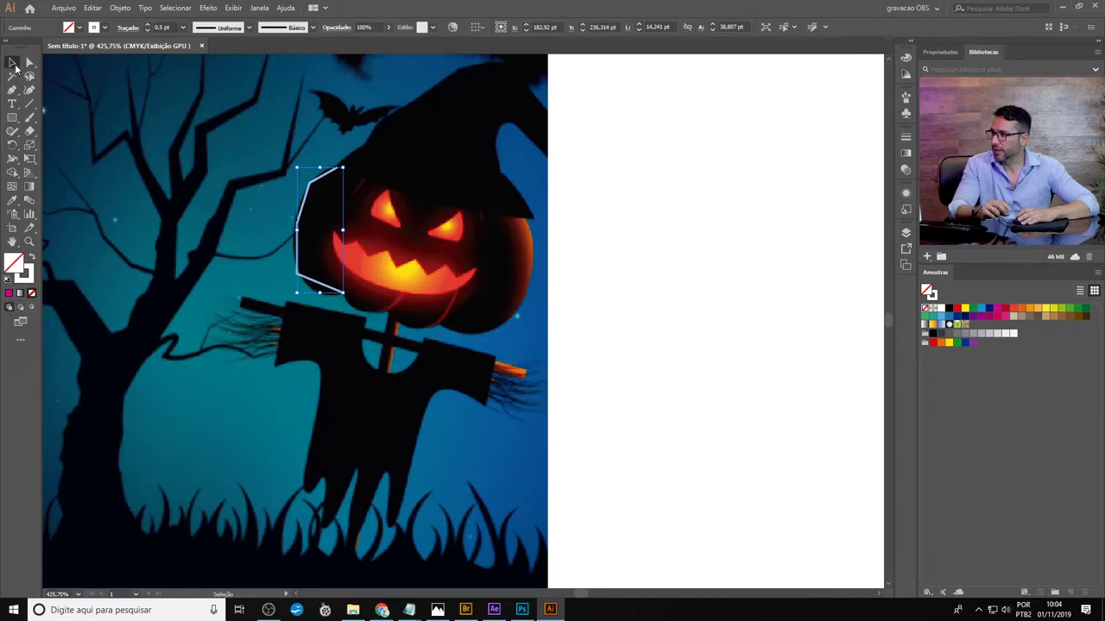
{"action": "left_click", "coordinate": [30, 63]}
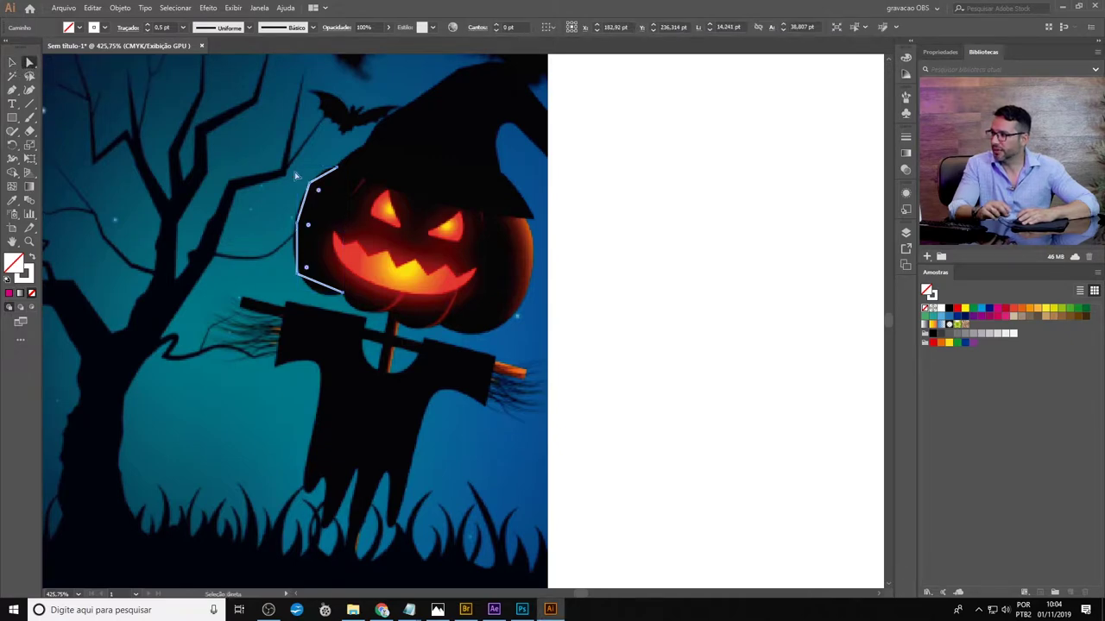
{"action": "left_click_drag", "start_coordinate": [309, 183], "coordinate": [308, 187]}
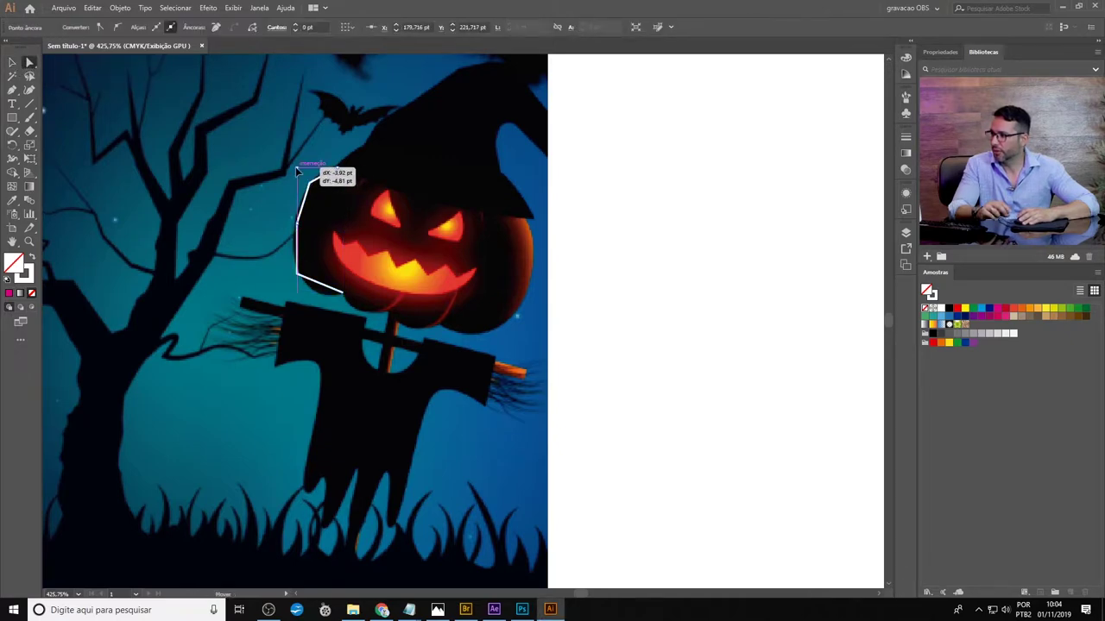
{"action": "left_click_drag", "start_coordinate": [307, 186], "coordinate": [311, 188]}
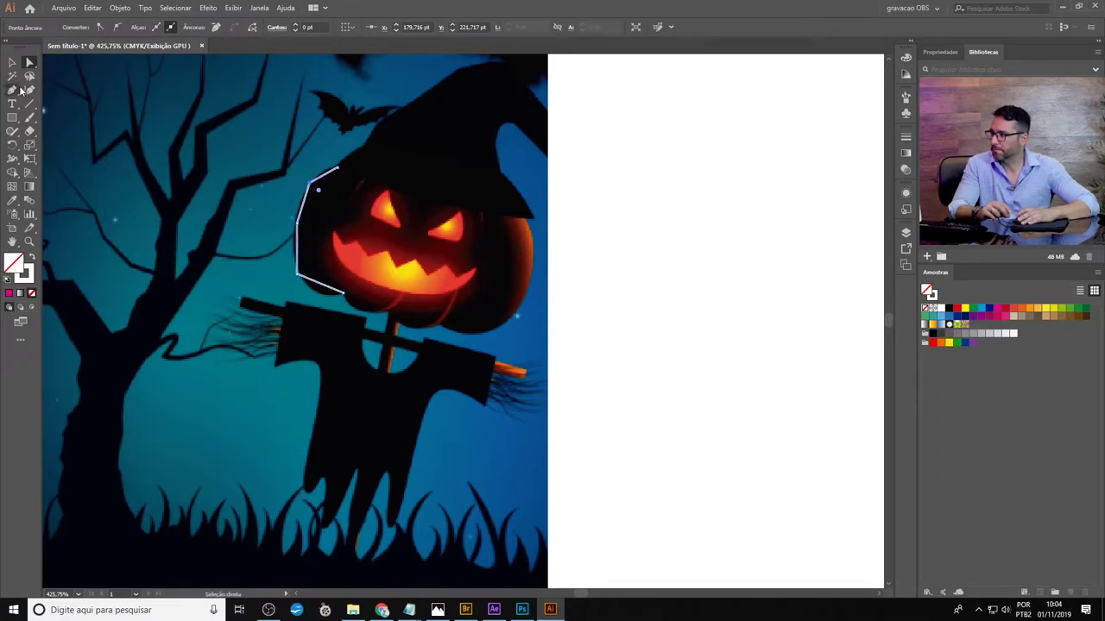
{"action": "left_click_drag", "start_coordinate": [12, 90], "coordinate": [33, 107]}
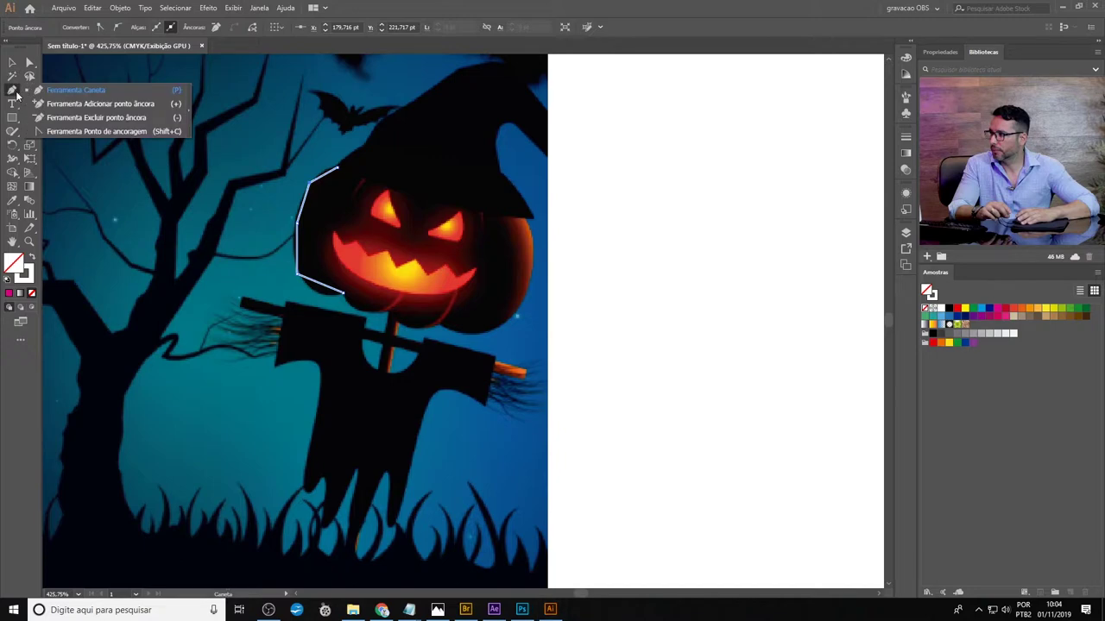
Test converting the outline's anchors into curves with the Anchor Point tool
{"action": "left_click", "coordinate": [90, 132]}
{"action": "left_click_drag", "start_coordinate": [297, 223], "coordinate": [300, 202]}
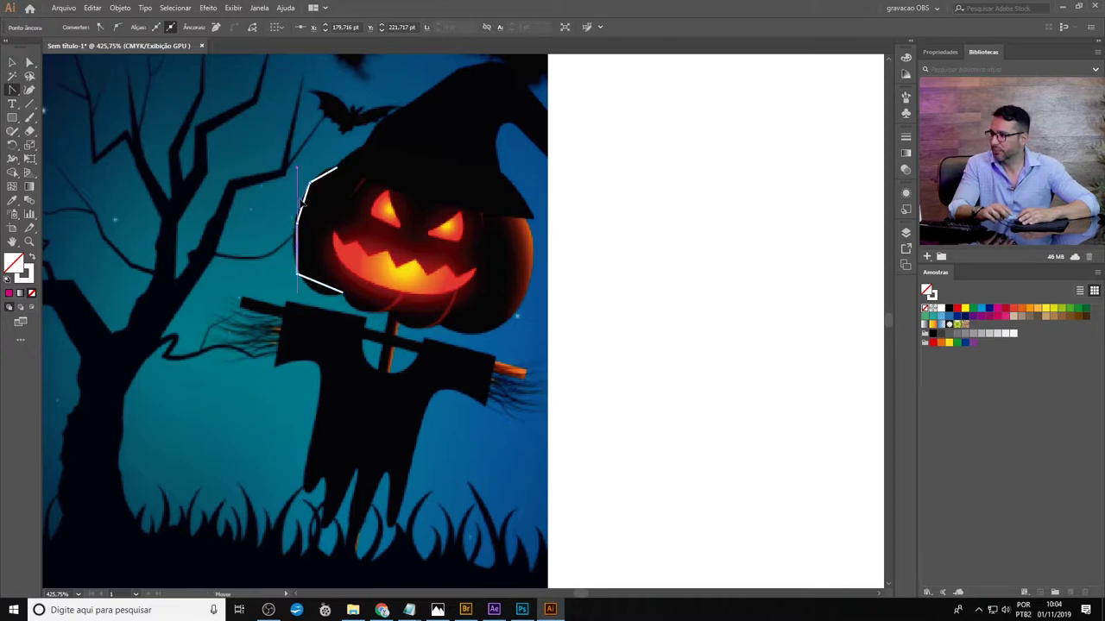
{"action": "mouse_move", "coordinate": [300, 202]}
{"action": "left_mouse_down"}
{"action": "mouse_move", "coordinate": [340, 170]}
{"action": "mouse_move", "coordinate": [317, 177]}
{"action": "left_mouse_up"}
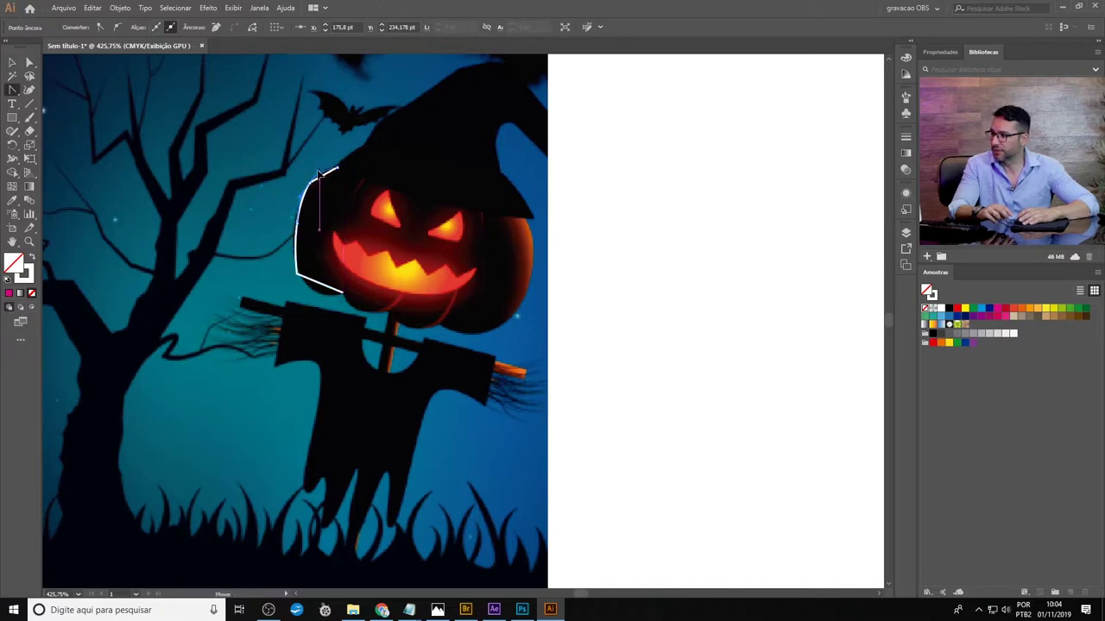
{"action": "key", "text": "ctrl+z"}
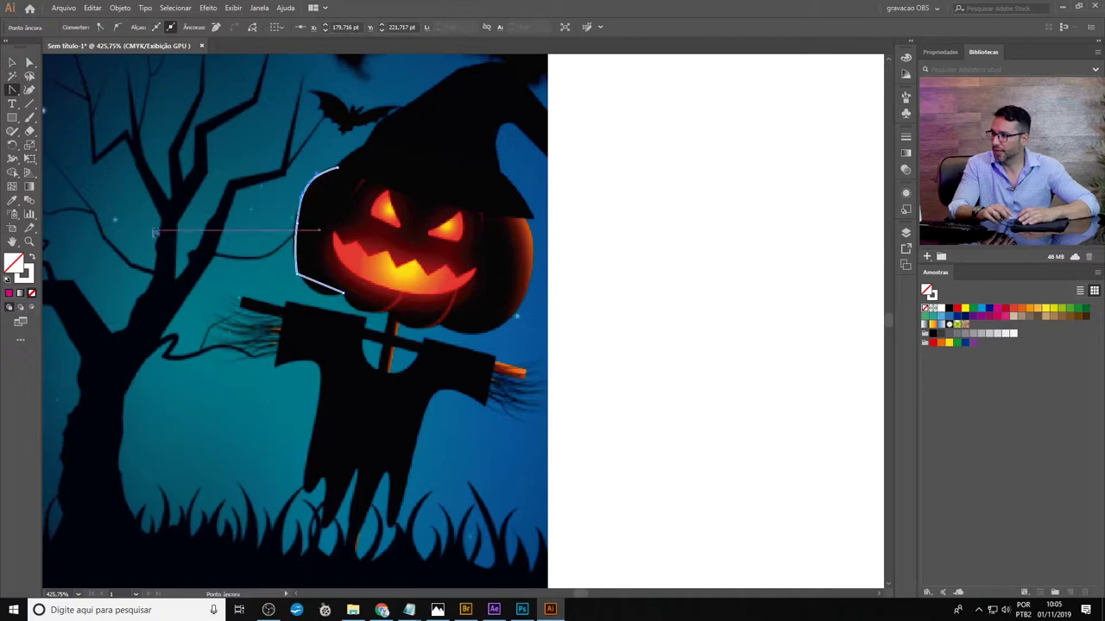
{"action": "mouse_move", "coordinate": [301, 290]}
{"action": "left_mouse_down"}
{"action": "mouse_move", "coordinate": [281, 247]}
{"action": "mouse_move", "coordinate": [249, 275]}
{"action": "mouse_move", "coordinate": [251, 287]}
{"action": "left_mouse_up"}
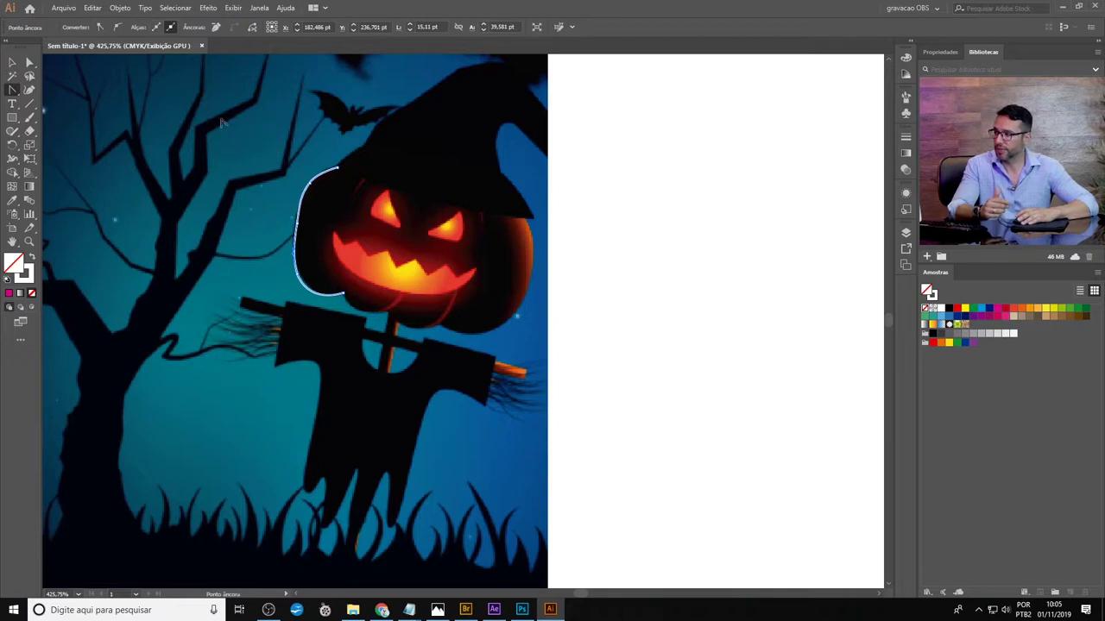
Turn off Smart Guides, then draw and delete a test rectangle beside the pumpkin
{"action": "left_click", "coordinate": [233, 9]}
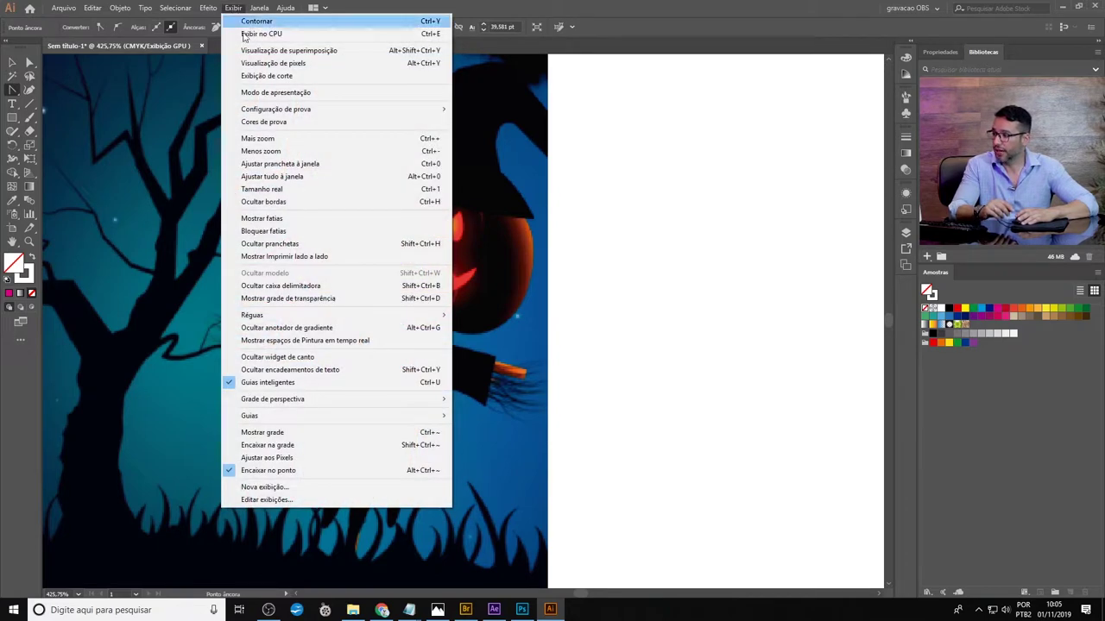
{"action": "left_click", "coordinate": [335, 382]}
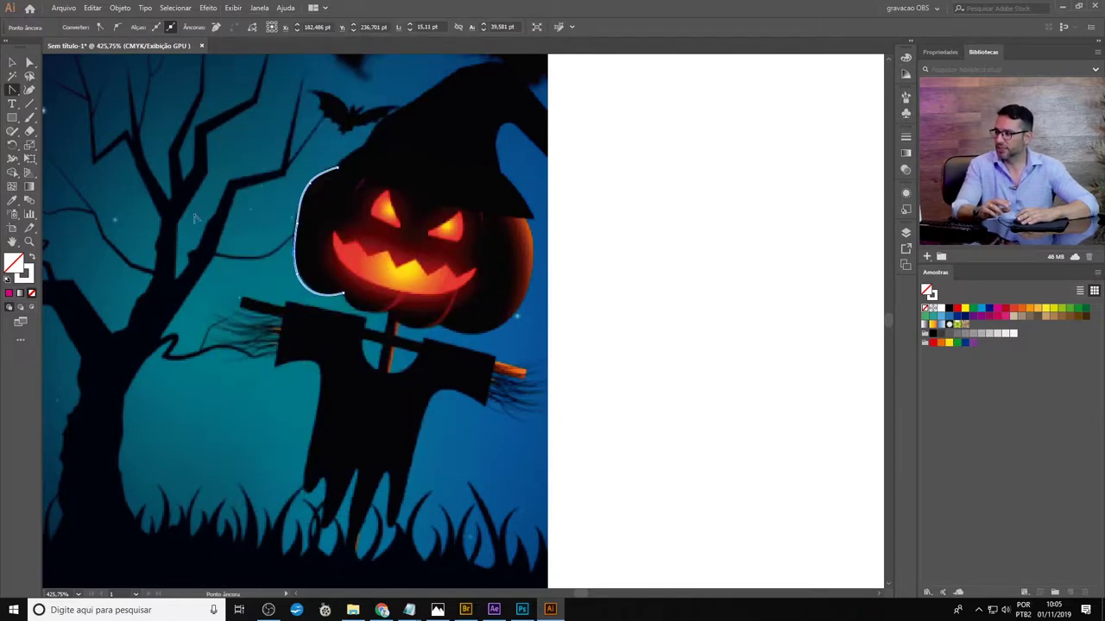
{"action": "key", "text": "m"}
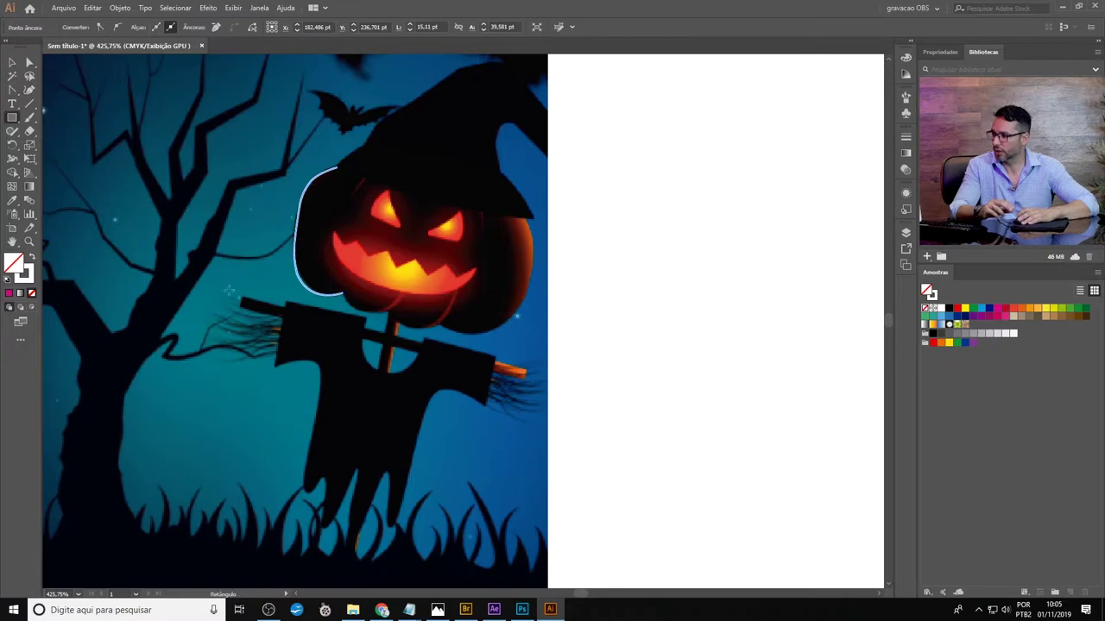
{"action": "mouse_move", "coordinate": [168, 395]}
{"action": "left_mouse_down"}
{"action": "mouse_move", "coordinate": [294, 298]}
{"action": "mouse_move", "coordinate": [295, 272]}
{"action": "mouse_move", "coordinate": [293, 346]}
{"action": "mouse_move", "coordinate": [296, 323]}
{"action": "left_mouse_up"}
{"action": "key", "text": "Delete"}
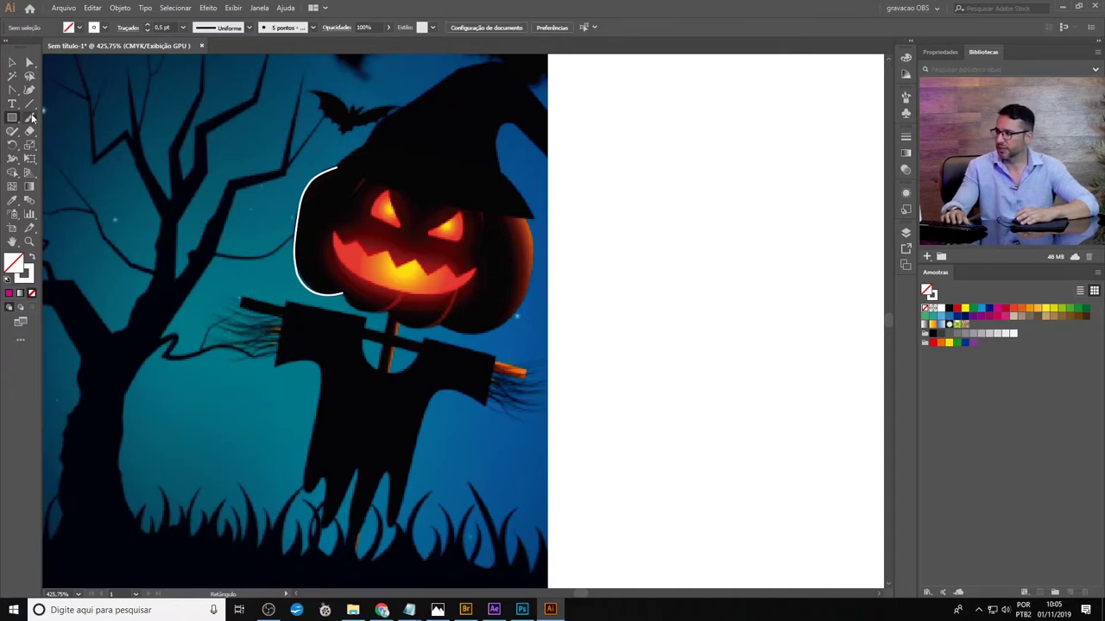
{"action": "left_click", "coordinate": [12, 64]}
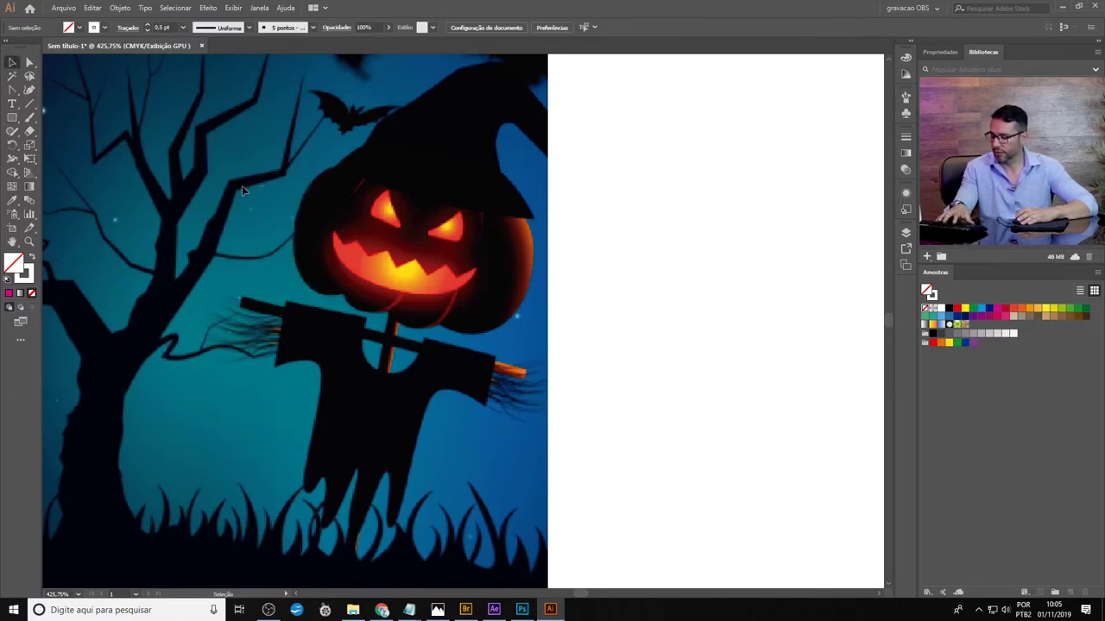
{"action": "key", "text": "p"}
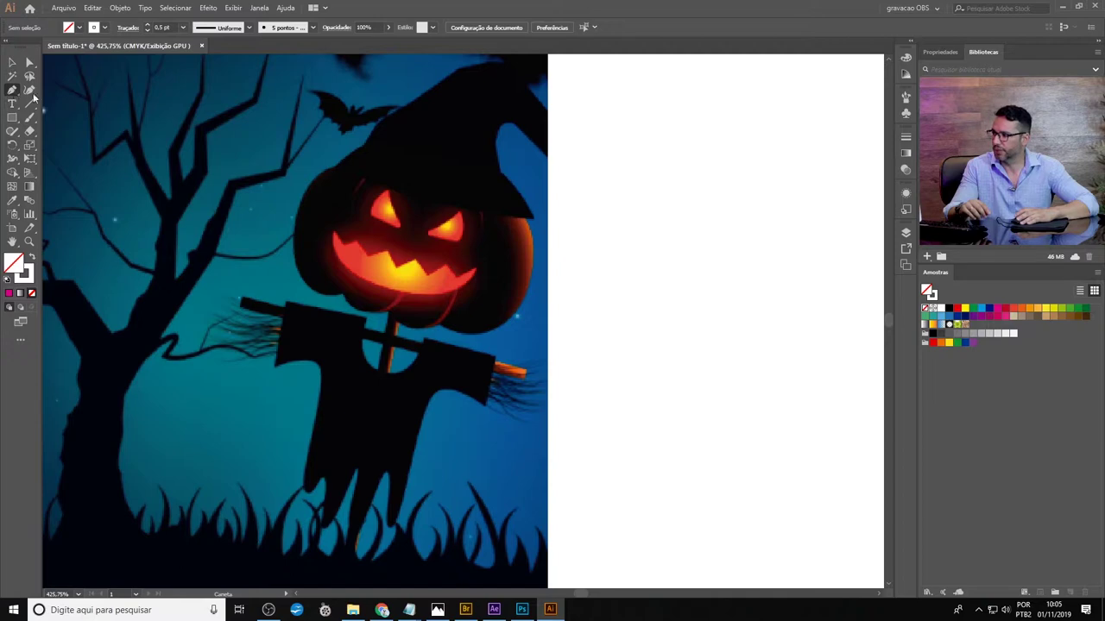
Pen-trace curved anchors down the pumpkin's left side and along its bottom edge
{"action": "left_click", "coordinate": [335, 168]}
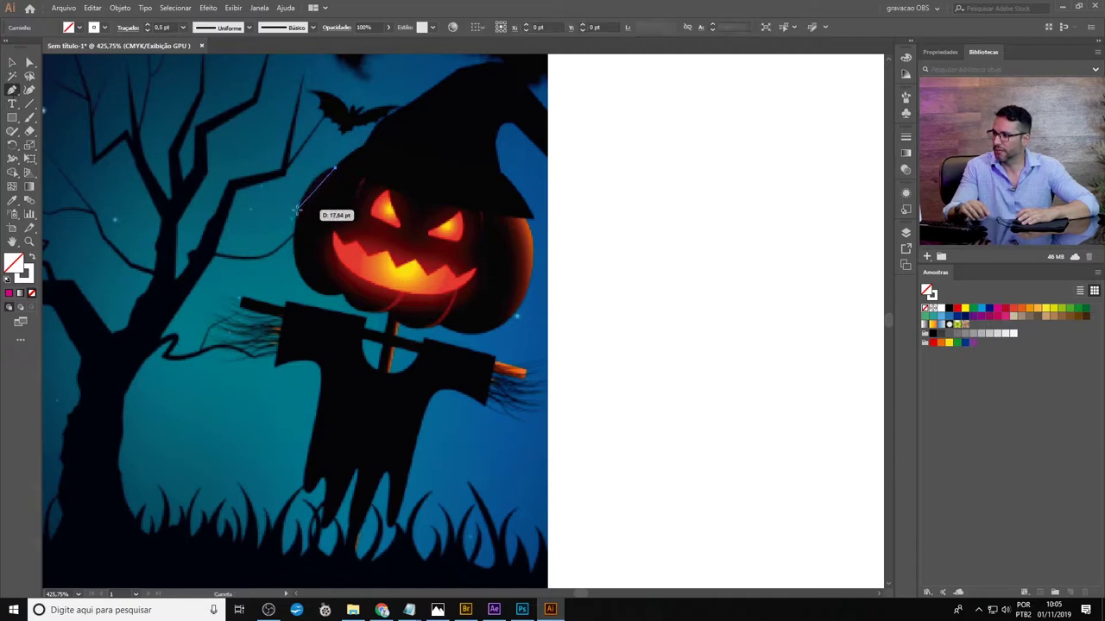
{"action": "left_click_drag", "start_coordinate": [297, 210], "coordinate": [300, 279]}
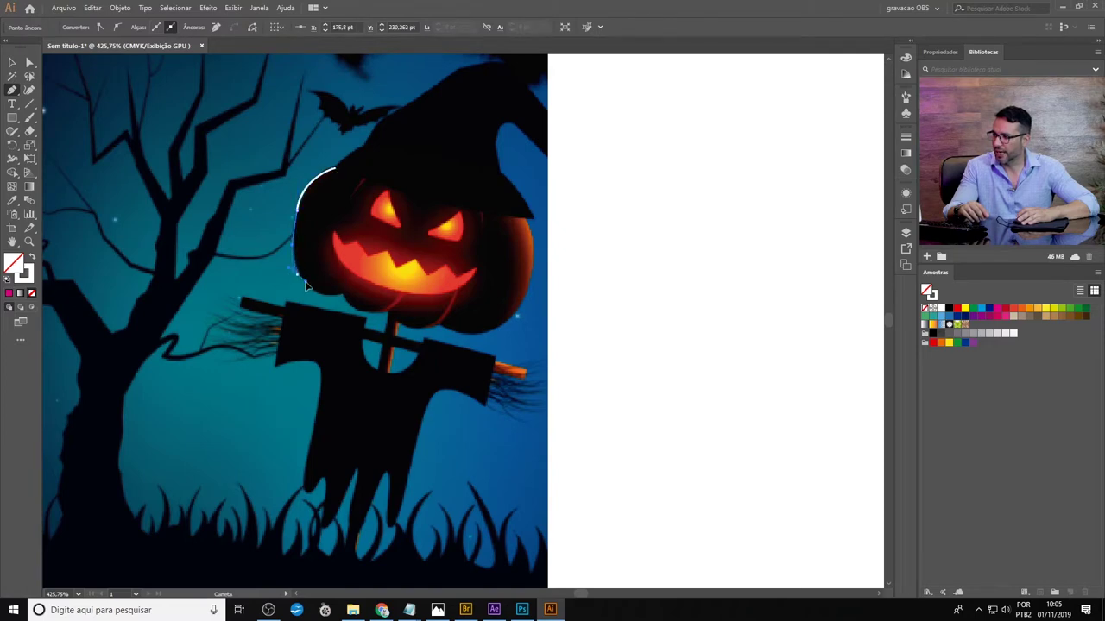
{"action": "mouse_move", "coordinate": [300, 280]}
{"action": "left_mouse_down"}
{"action": "mouse_move", "coordinate": [271, 277]}
{"action": "mouse_move", "coordinate": [304, 284]}
{"action": "left_mouse_up"}
{"action": "mouse_move", "coordinate": [361, 296]}
{"action": "left_mouse_down"}
{"action": "mouse_move", "coordinate": [405, 267]}
{"action": "mouse_move", "coordinate": [383, 275]}
{"action": "mouse_move", "coordinate": [388, 326]}
{"action": "mouse_move", "coordinate": [359, 312]}
{"action": "mouse_move", "coordinate": [360, 336]}
{"action": "mouse_move", "coordinate": [374, 285]}
{"action": "mouse_move", "coordinate": [363, 267]}
{"action": "mouse_move", "coordinate": [386, 302]}
{"action": "mouse_move", "coordinate": [369, 288]}
{"action": "mouse_move", "coordinate": [347, 294]}
{"action": "mouse_move", "coordinate": [370, 292]}
{"action": "left_mouse_up"}
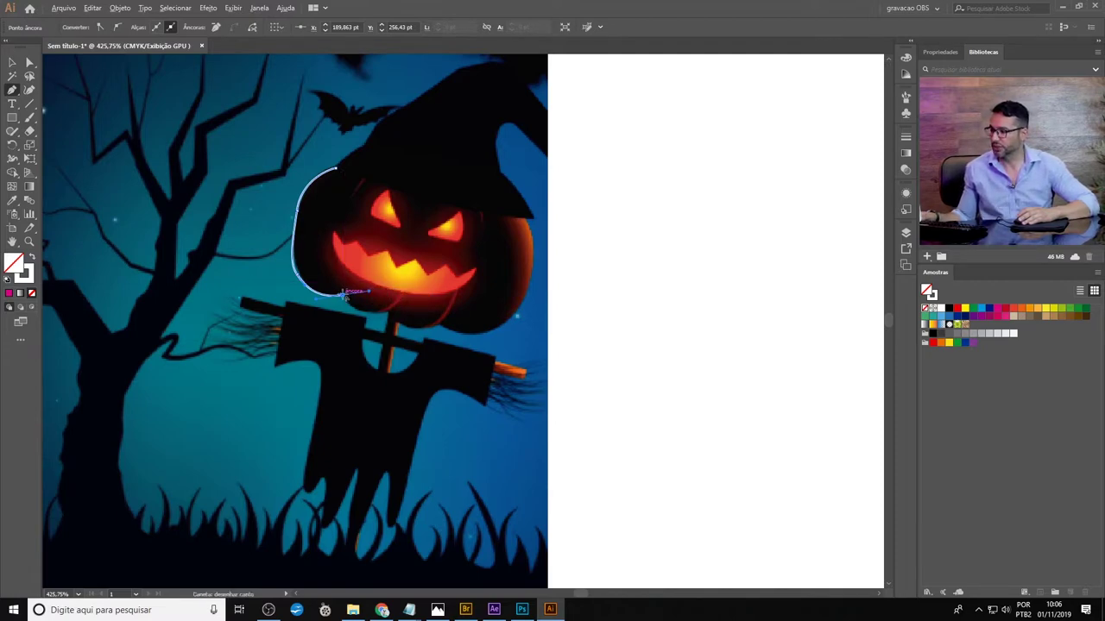
{"action": "mouse_move", "coordinate": [386, 311]}
{"action": "left_mouse_down"}
{"action": "mouse_move", "coordinate": [411, 318]}
{"action": "mouse_move", "coordinate": [418, 304]}
{"action": "left_mouse_up"}
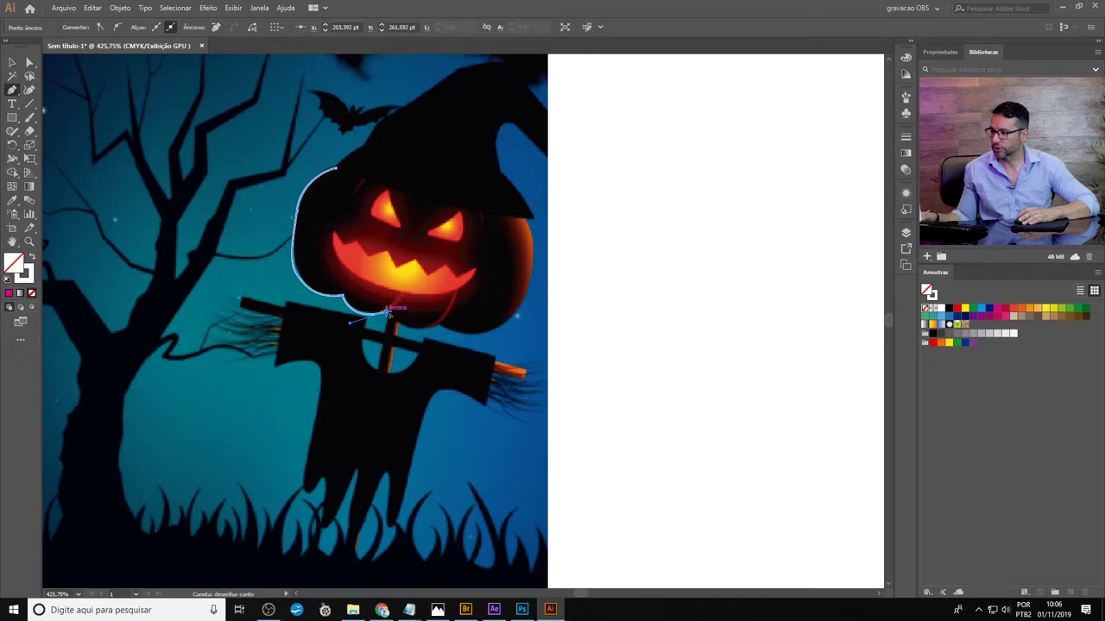
{"action": "left_click", "coordinate": [388, 312]}
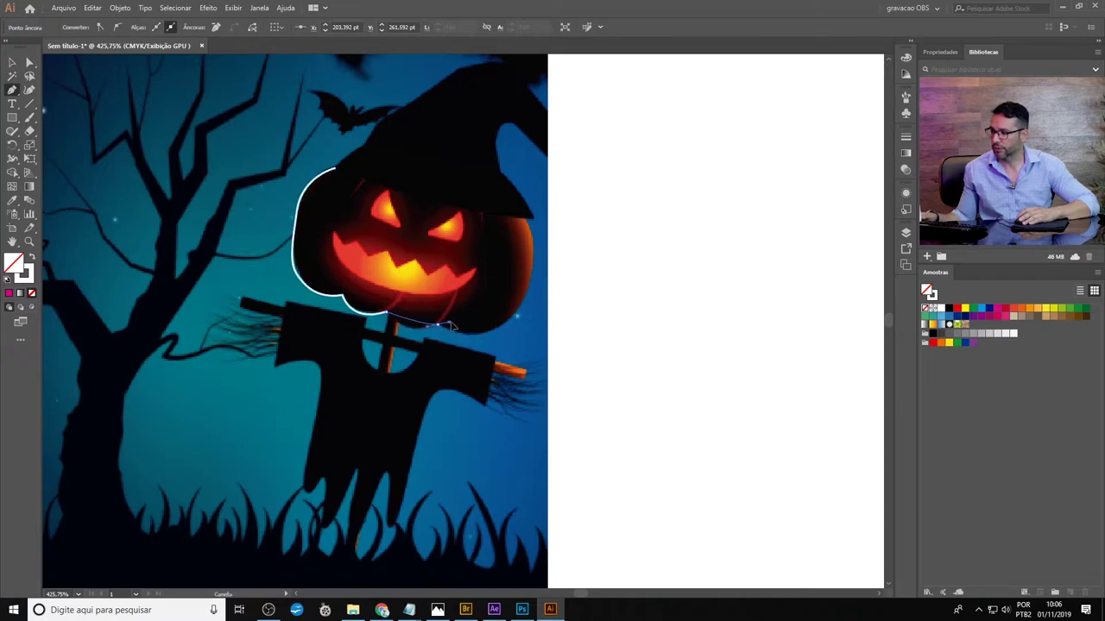
{"action": "mouse_move", "coordinate": [453, 326]}
{"action": "left_mouse_down"}
{"action": "mouse_move", "coordinate": [471, 318]}
{"action": "mouse_move", "coordinate": [406, 321]}
{"action": "mouse_move", "coordinate": [439, 323]}
{"action": "left_mouse_up"}
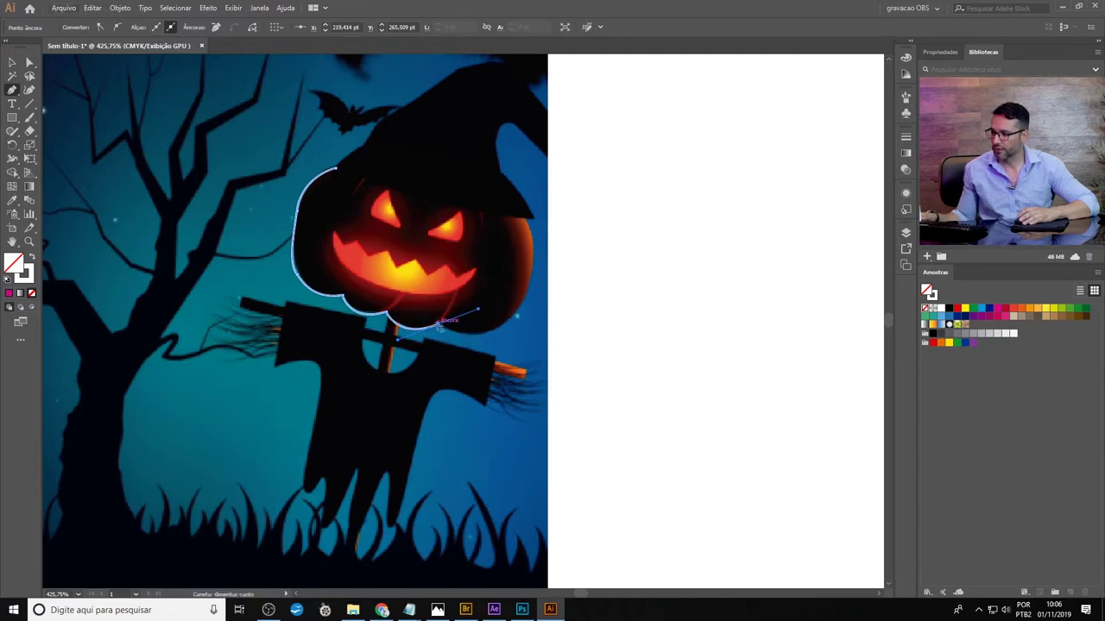
{"action": "left_click_drag", "start_coordinate": [516, 317], "coordinate": [542, 315]}
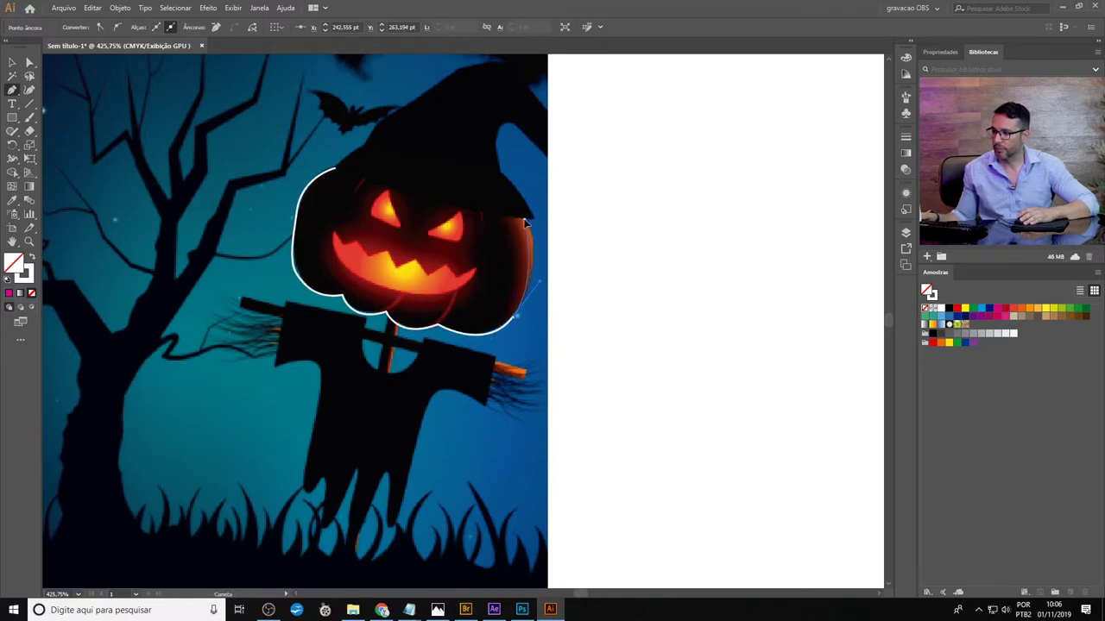
Continue the curved outline up the pumpkin's right side to the hat's curled tip
{"action": "left_click_drag", "start_coordinate": [511, 201], "coordinate": [524, 221]}
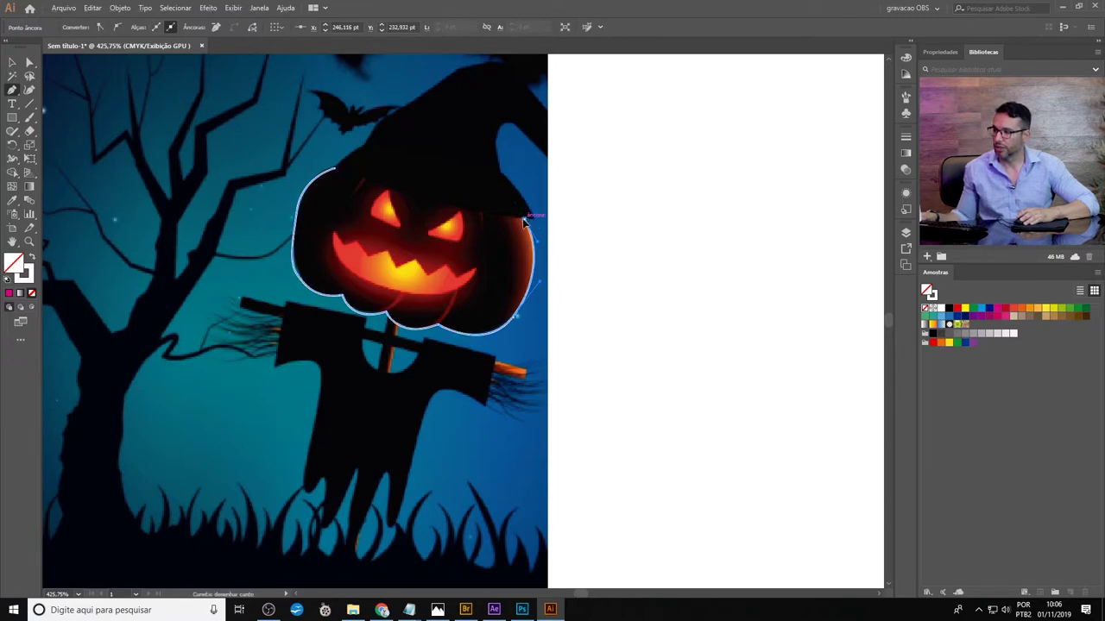
{"action": "mouse_move", "coordinate": [524, 221]}
{"action": "left_mouse_down"}
{"action": "mouse_move", "coordinate": [538, 220]}
{"action": "mouse_move", "coordinate": [492, 170]}
{"action": "left_mouse_up"}
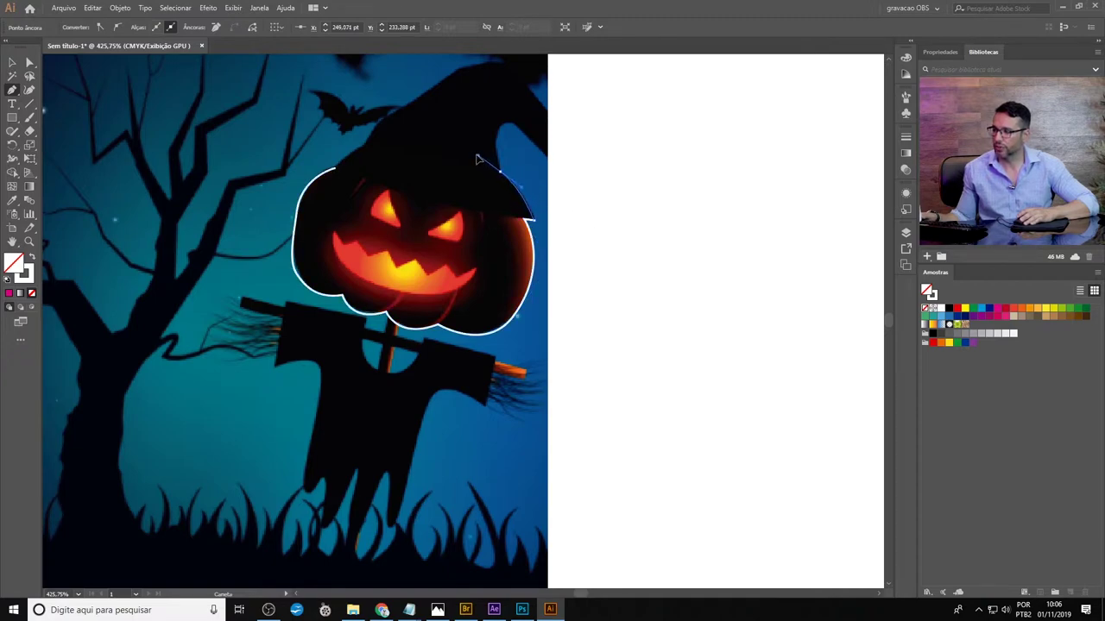
{"action": "left_click", "coordinate": [500, 171]}
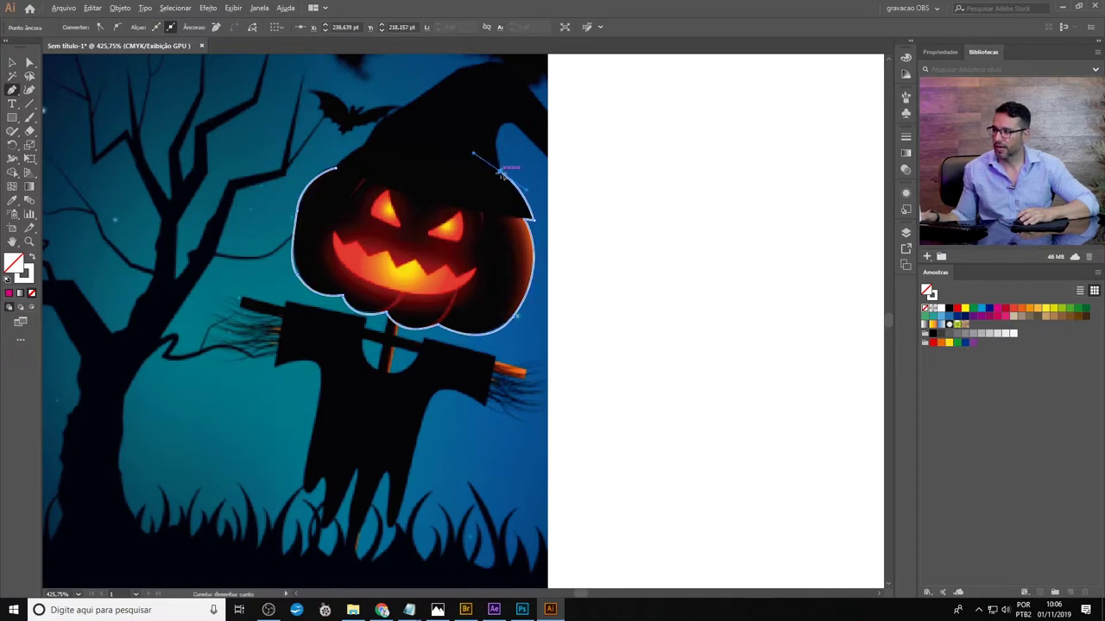
{"action": "left_click_drag", "start_coordinate": [501, 171], "coordinate": [494, 140]}
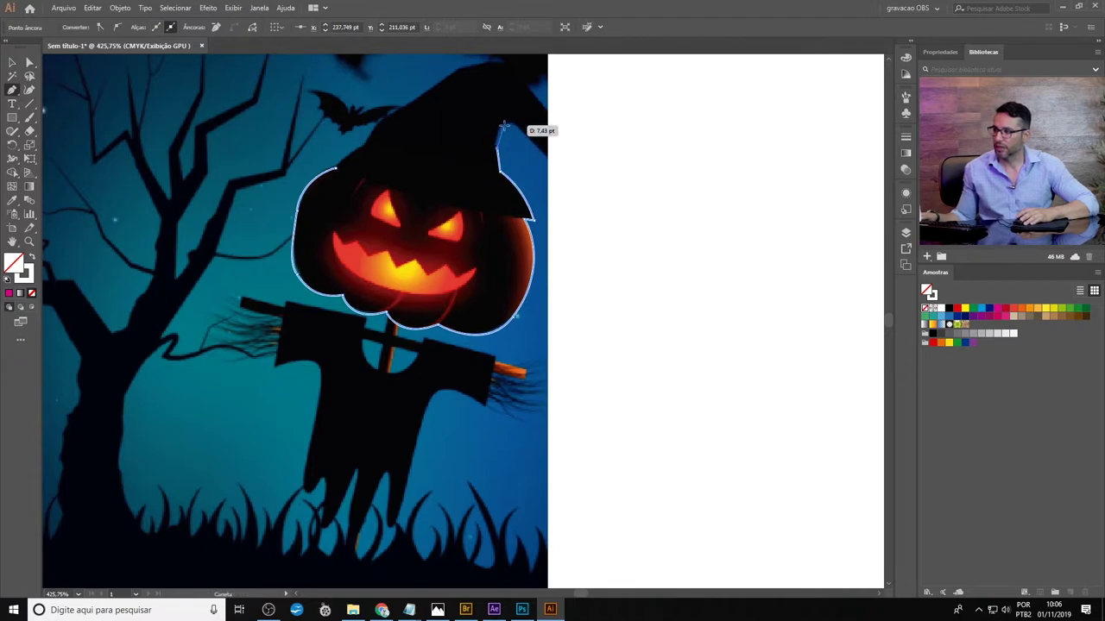
{"action": "mouse_move", "coordinate": [494, 140]}
{"action": "left_mouse_down"}
{"action": "mouse_move", "coordinate": [505, 127]}
{"action": "mouse_move", "coordinate": [537, 148]}
{"action": "left_mouse_up"}
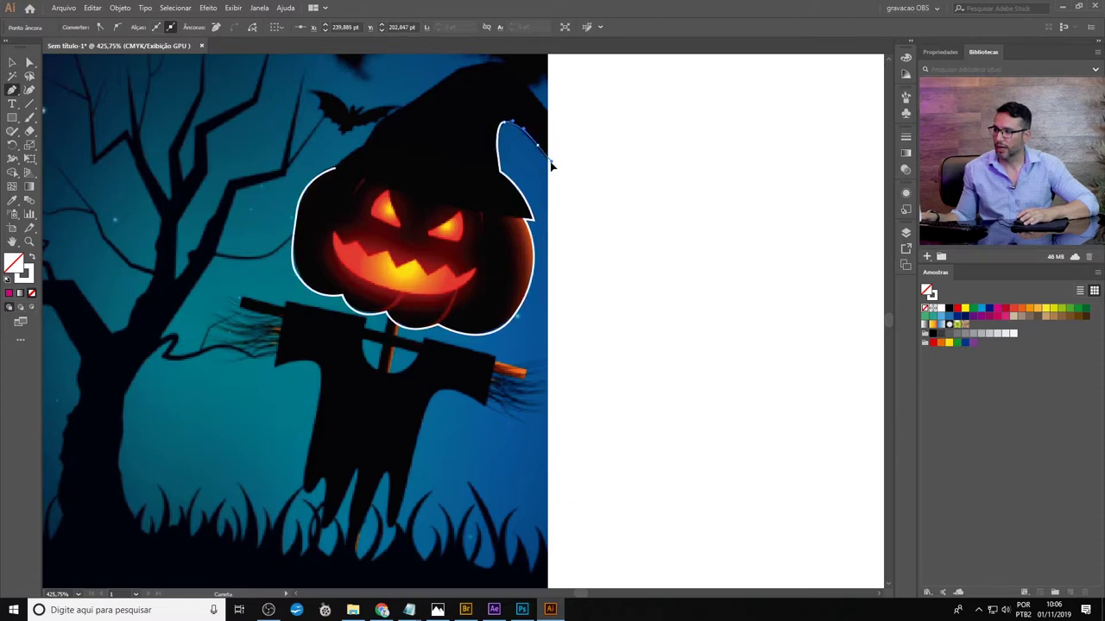
{"action": "left_click_drag", "start_coordinate": [597, 195], "coordinate": [551, 112]}
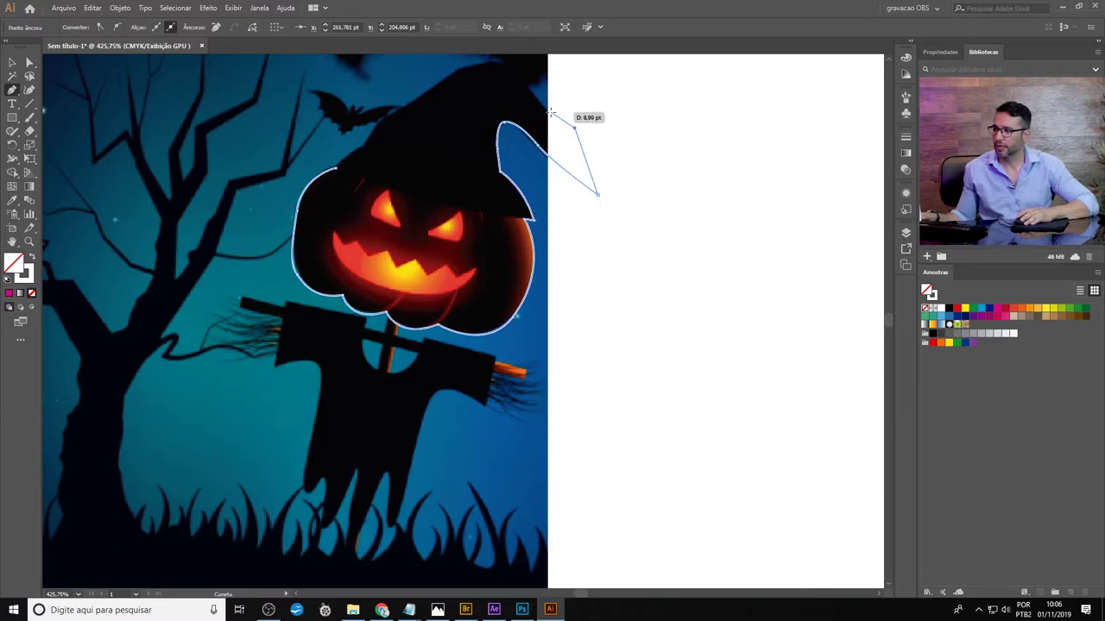
{"action": "left_click_drag", "start_coordinate": [551, 112], "coordinate": [518, 74]}
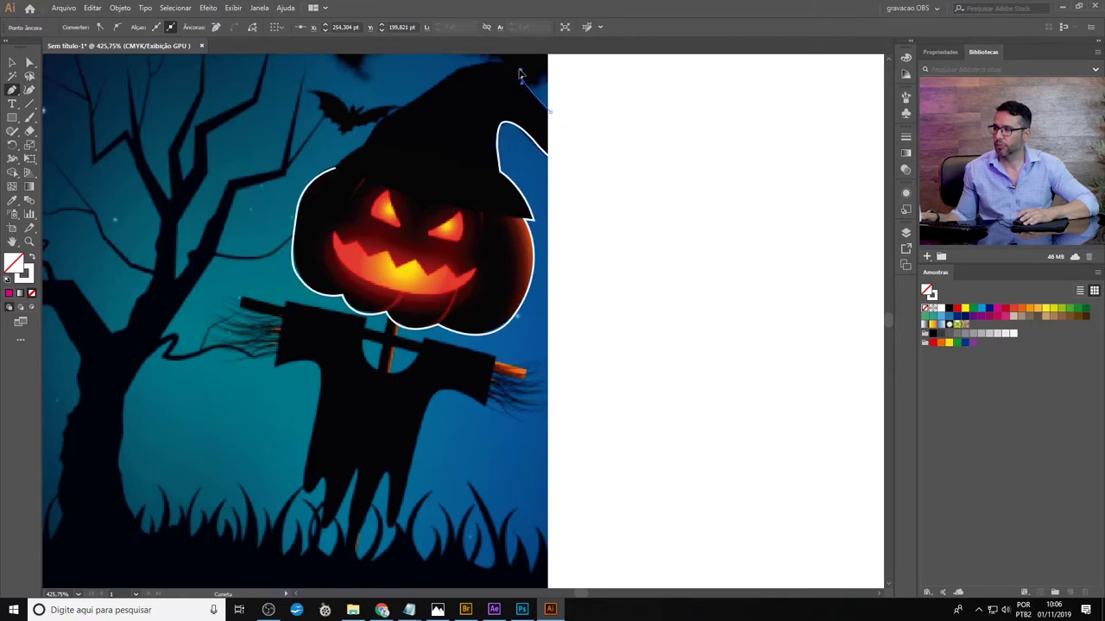
{"action": "scroll", "coordinate": [484, 69], "scroll_direction": "up", "scroll_amount": 3}
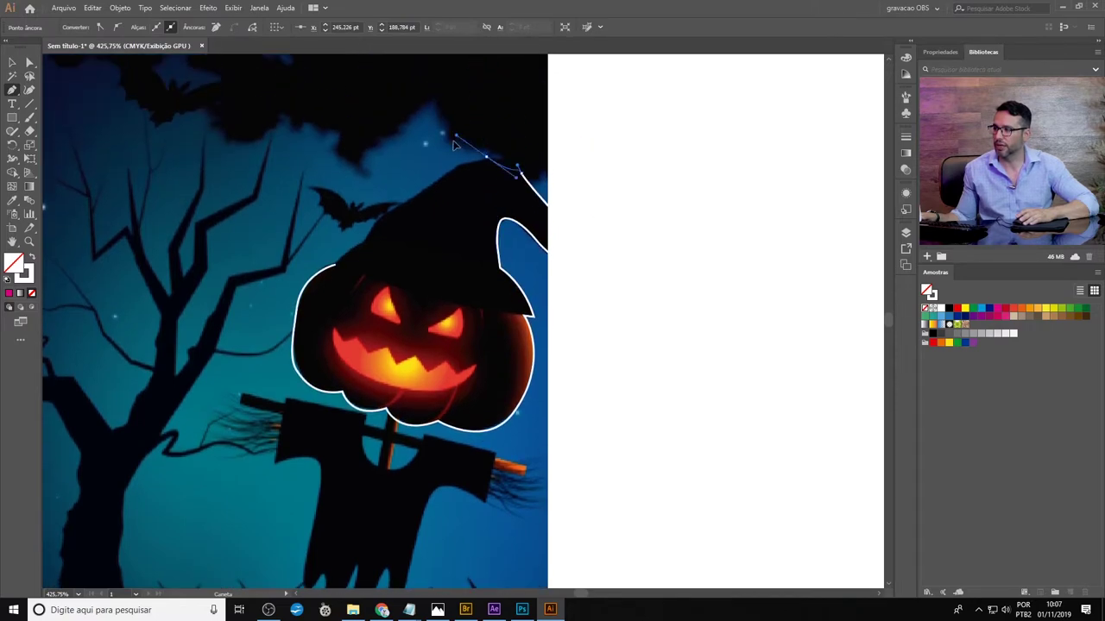
Curve the outline along the hat's top, close it at the start anchor, and select it
{"action": "mouse_move", "coordinate": [455, 143]}
{"action": "left_mouse_down"}
{"action": "mouse_move", "coordinate": [464, 163]}
{"action": "mouse_move", "coordinate": [411, 200]}
{"action": "left_mouse_up"}
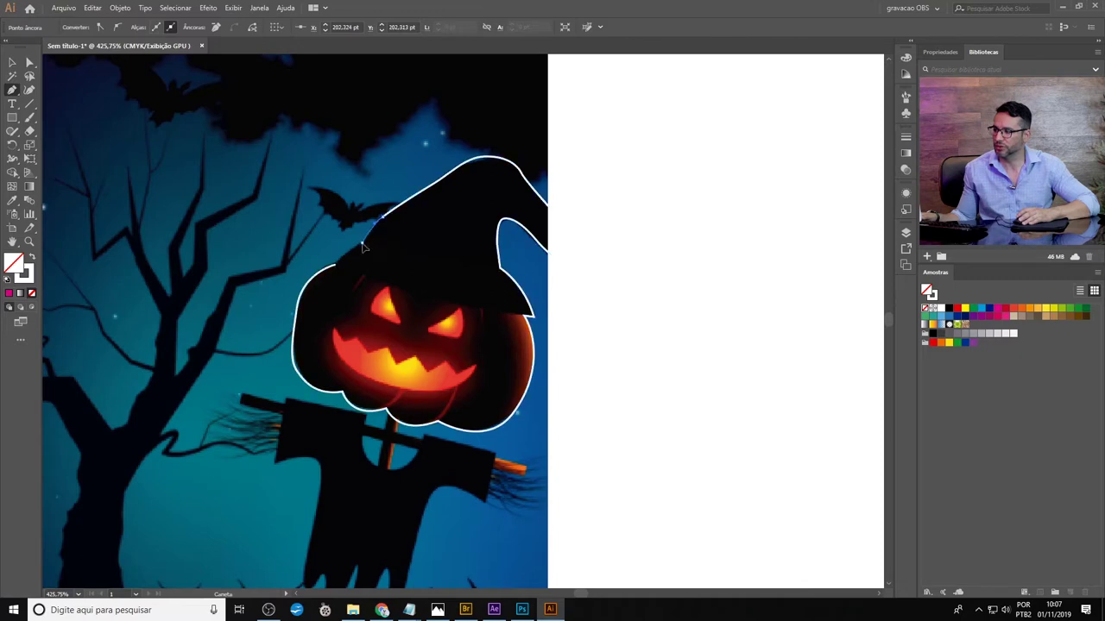
{"action": "left_click", "coordinate": [363, 244]}
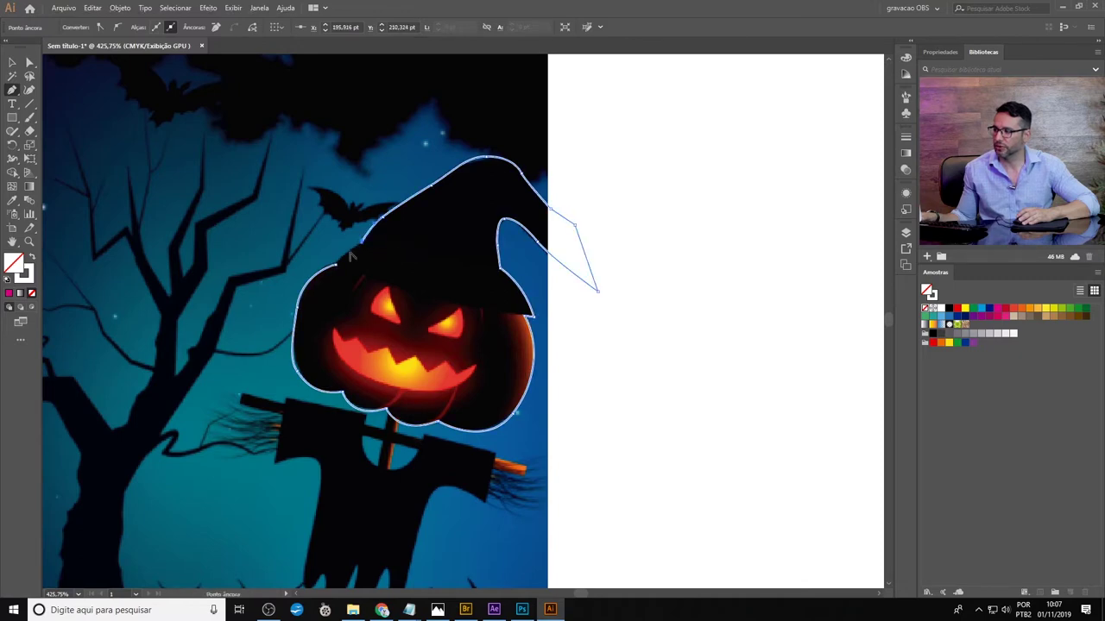
{"action": "key", "text": "ctrl+shift+a"}
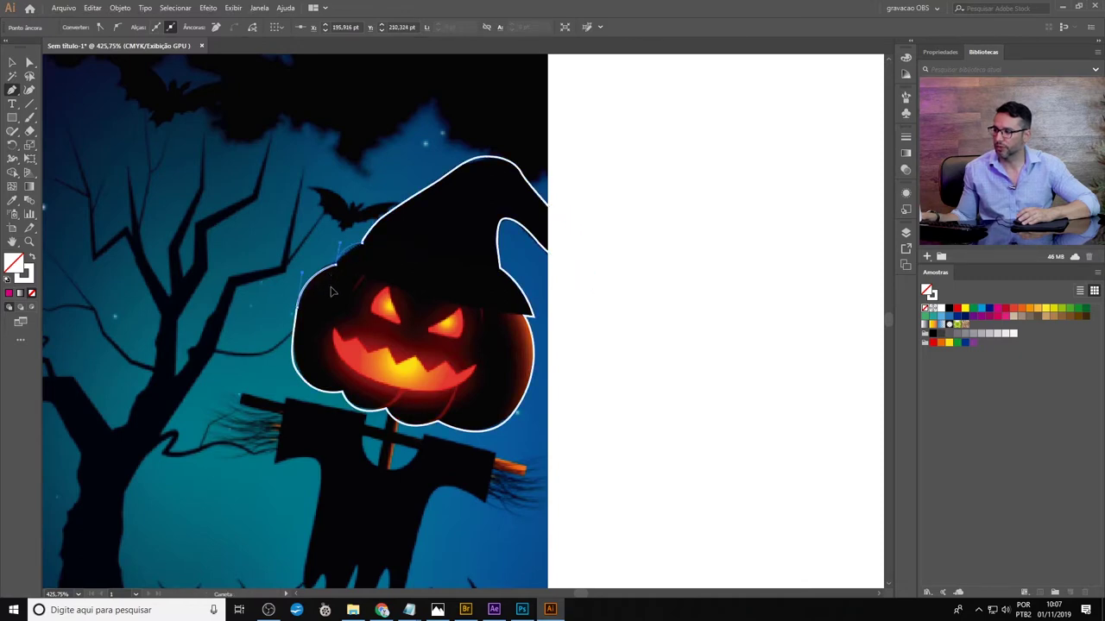
{"action": "key", "text": "v"}
{"action": "left_click", "coordinate": [330, 292]}
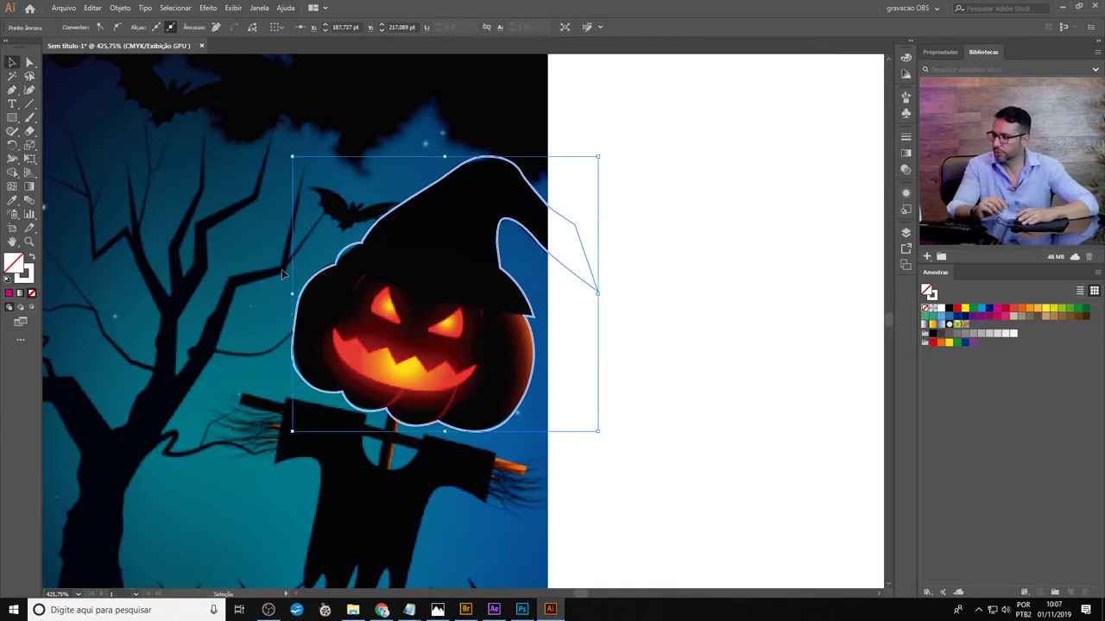
{"action": "left_click", "coordinate": [11, 63]}
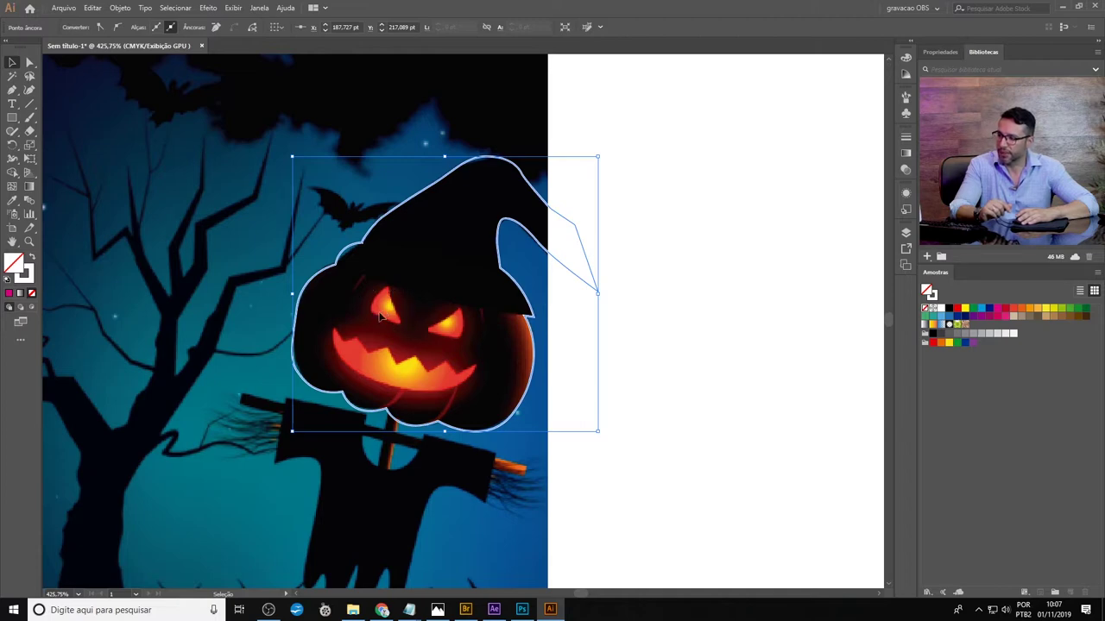
Trace a closed curved outline around the pumpkin's left eye
{"action": "key", "text": "p"}
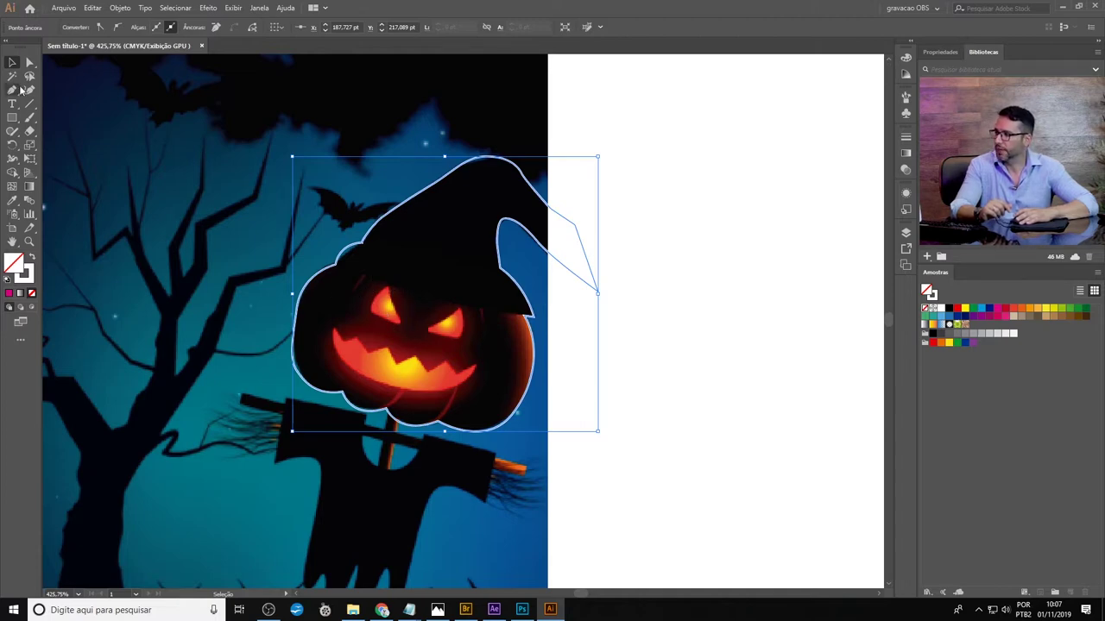
{"action": "left_click", "coordinate": [403, 325]}
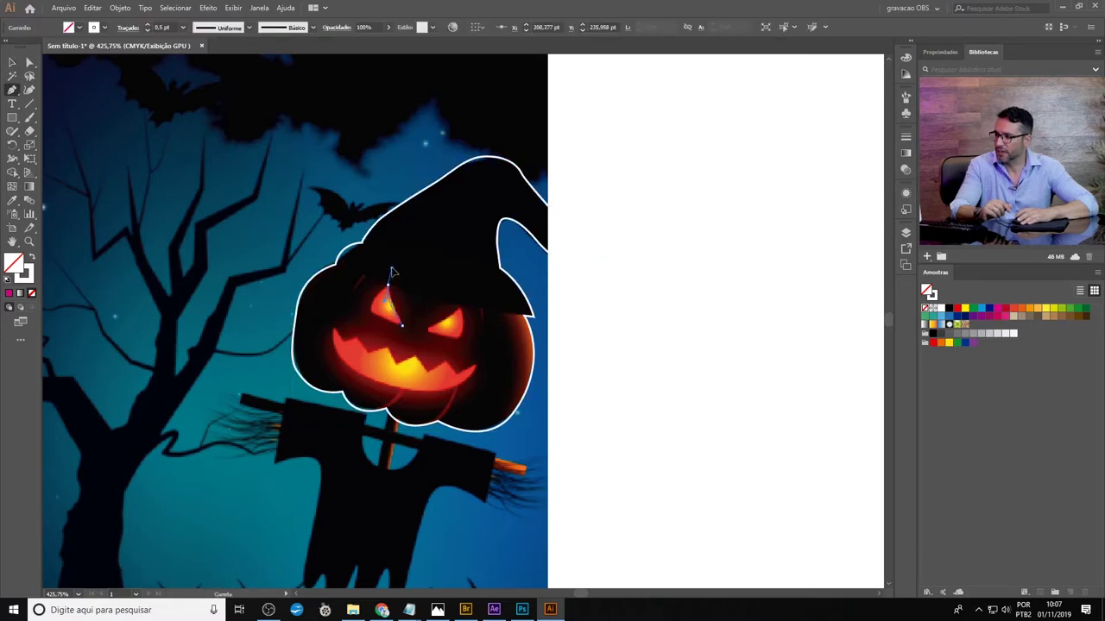
{"action": "left_click_drag", "start_coordinate": [389, 273], "coordinate": [367, 309]}
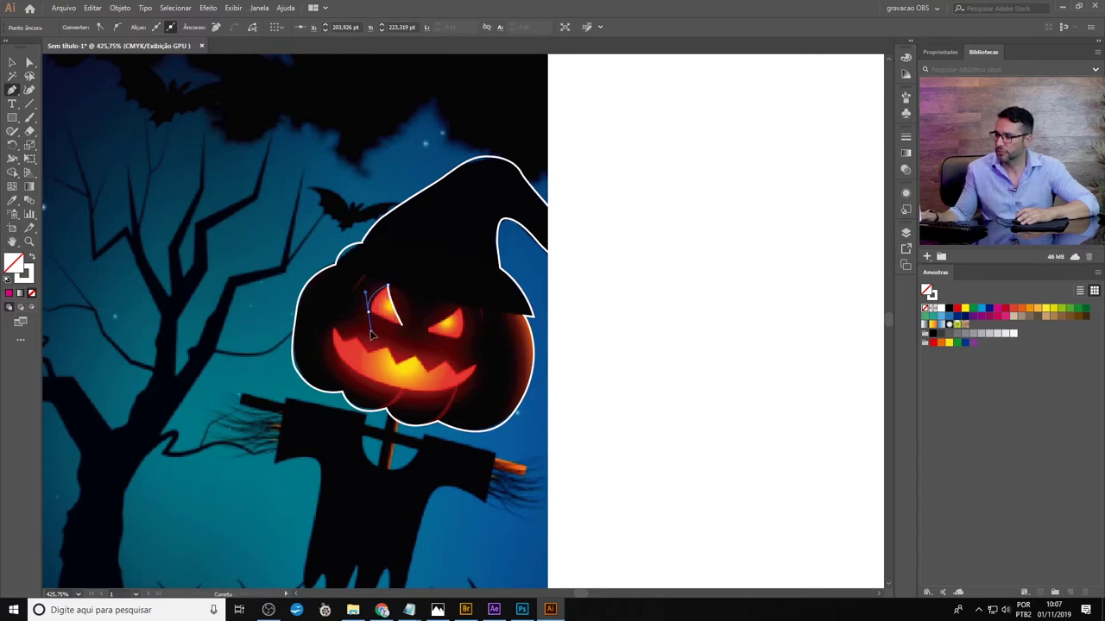
{"action": "left_click", "coordinate": [402, 325]}
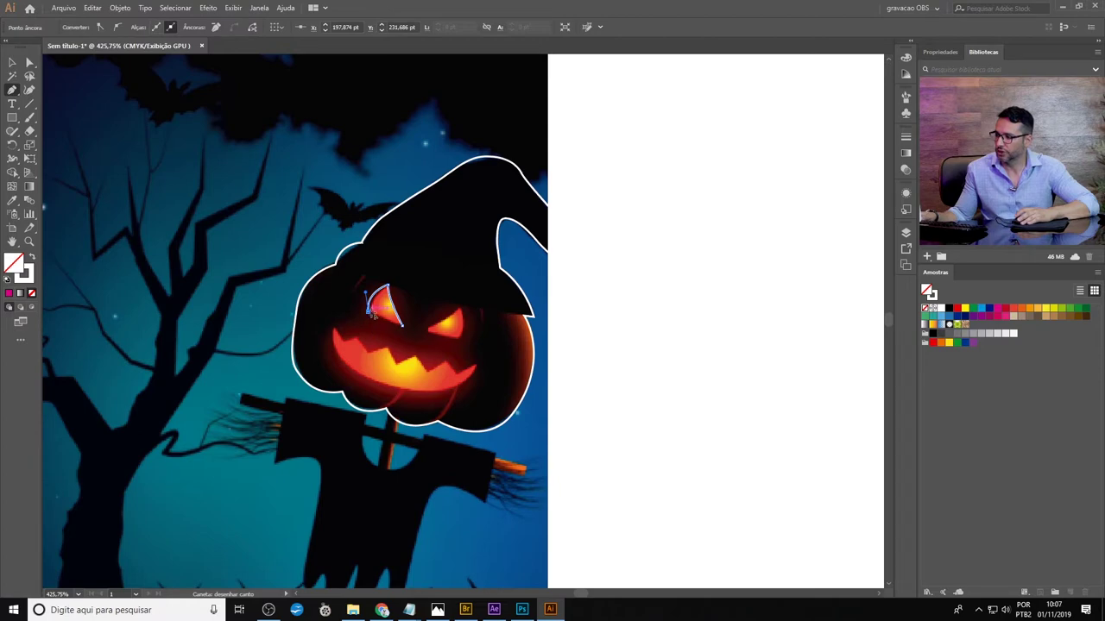
{"action": "left_click_drag", "start_coordinate": [372, 315], "coordinate": [402, 326]}
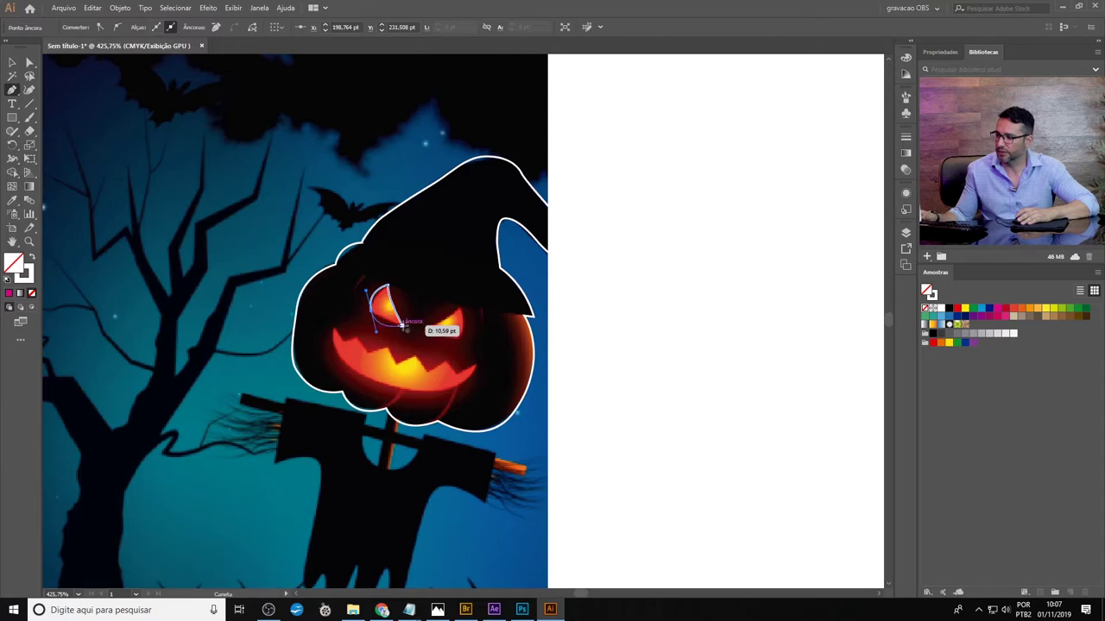
{"action": "left_click_drag", "start_coordinate": [403, 326], "coordinate": [414, 332]}
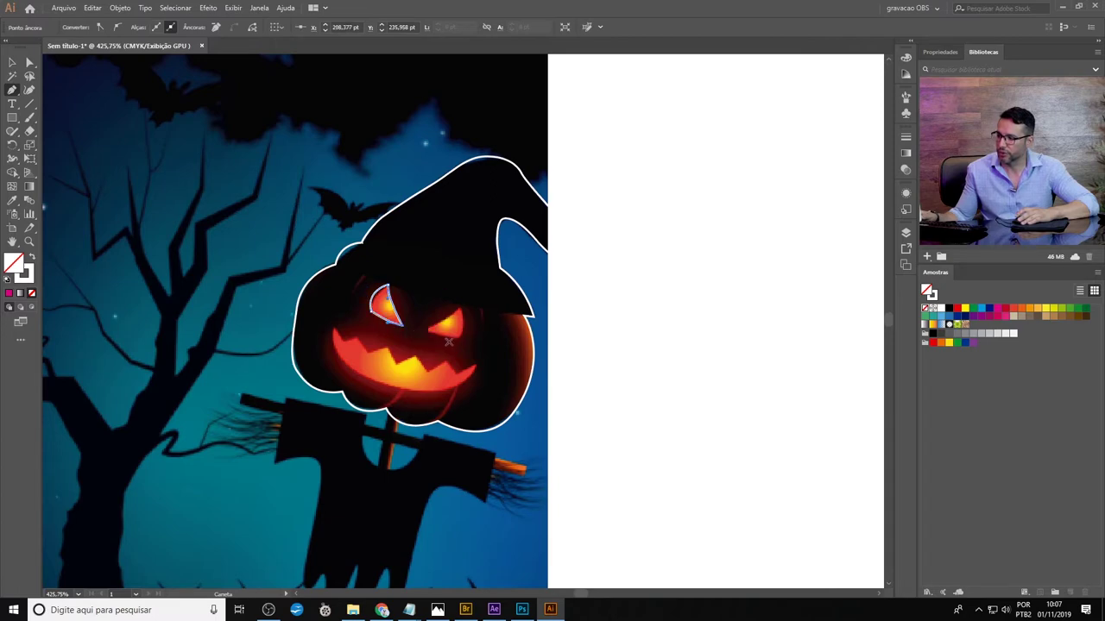
Trace the right eye's outline with curved and corner anchors
{"action": "left_click_drag", "start_coordinate": [426, 331], "coordinate": [474, 340]}
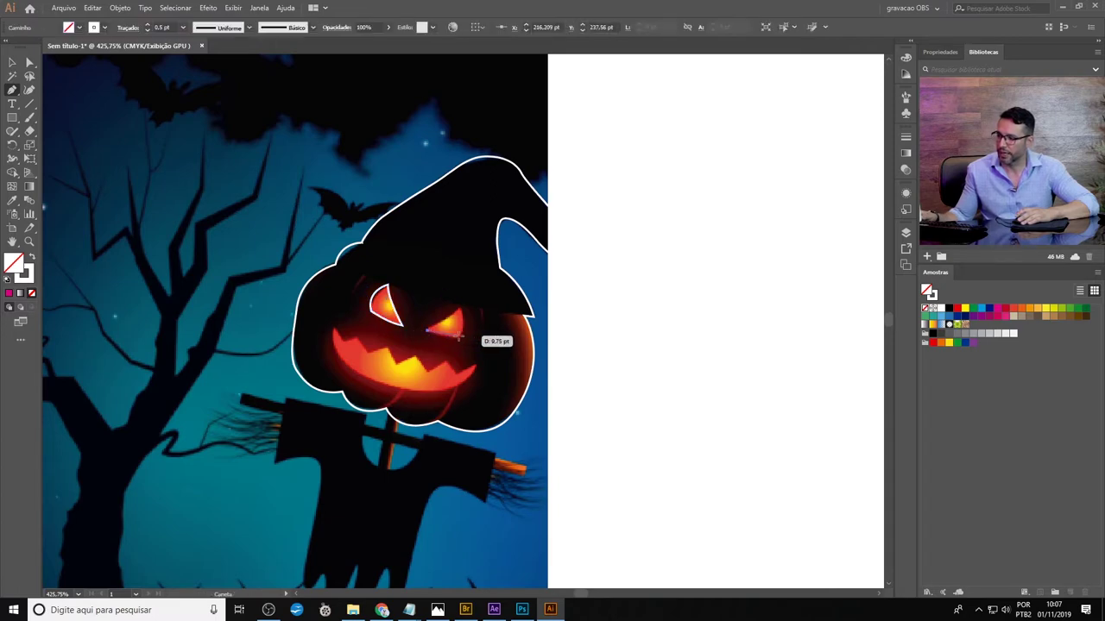
{"action": "left_click", "coordinate": [480, 332]}
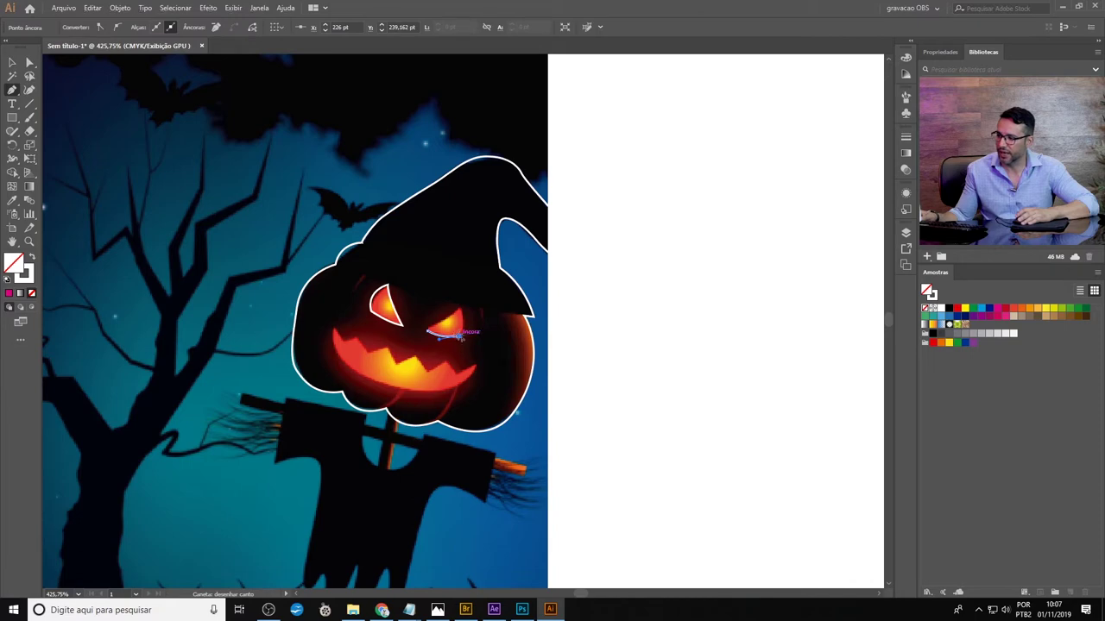
{"action": "left_click", "coordinate": [462, 313]}
{"action": "left_click", "coordinate": [455, 297]}
{"action": "left_click_drag", "start_coordinate": [460, 308], "coordinate": [422, 335]}
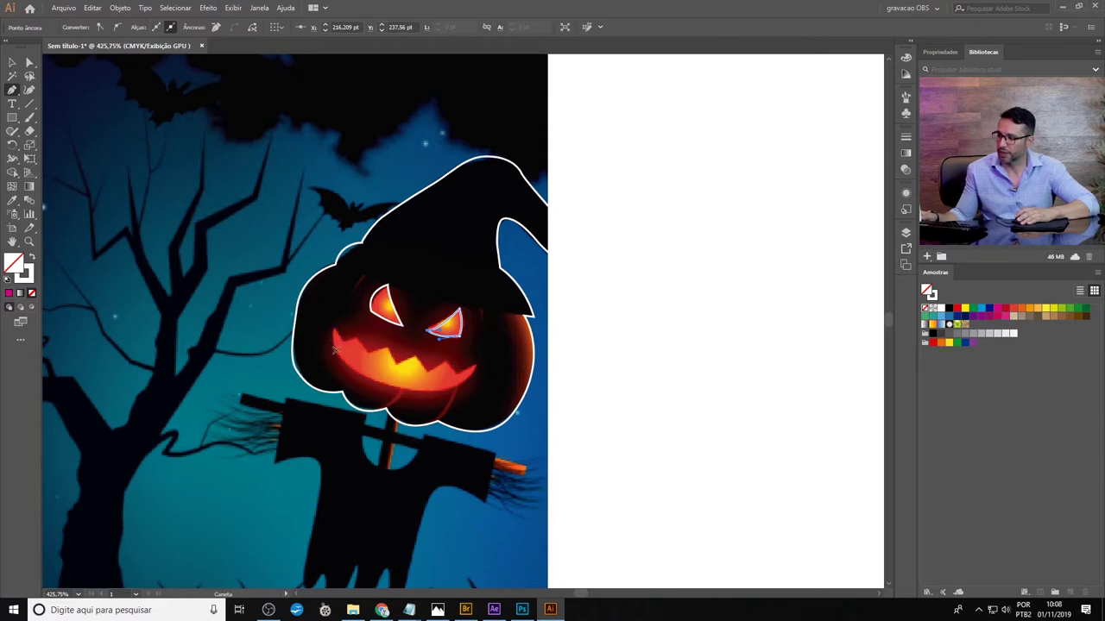
{"action": "left_click", "coordinate": [333, 328], "text": "ctrl"}
Trace the grinning mouth as a closed path, with curves along its bottom and zigzag teeth
{"action": "mouse_move", "coordinate": [332, 326]}
{"action": "left_mouse_down"}
{"action": "mouse_move", "coordinate": [376, 385]}
{"action": "mouse_move", "coordinate": [440, 395]}
{"action": "left_mouse_up"}
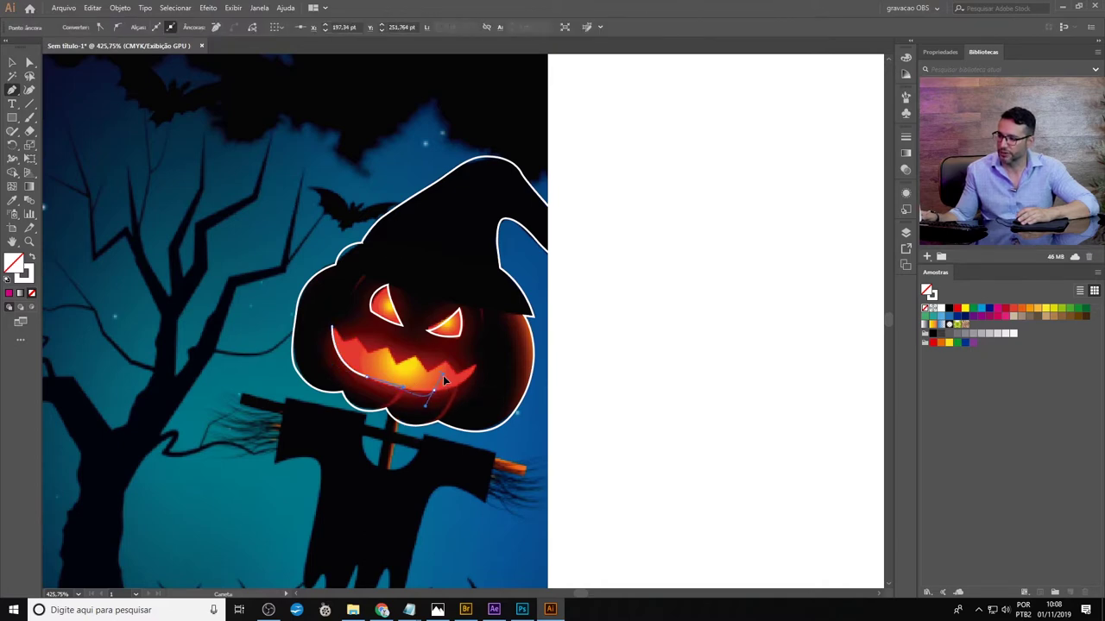
{"action": "left_click_drag", "start_coordinate": [448, 395], "coordinate": [479, 365]}
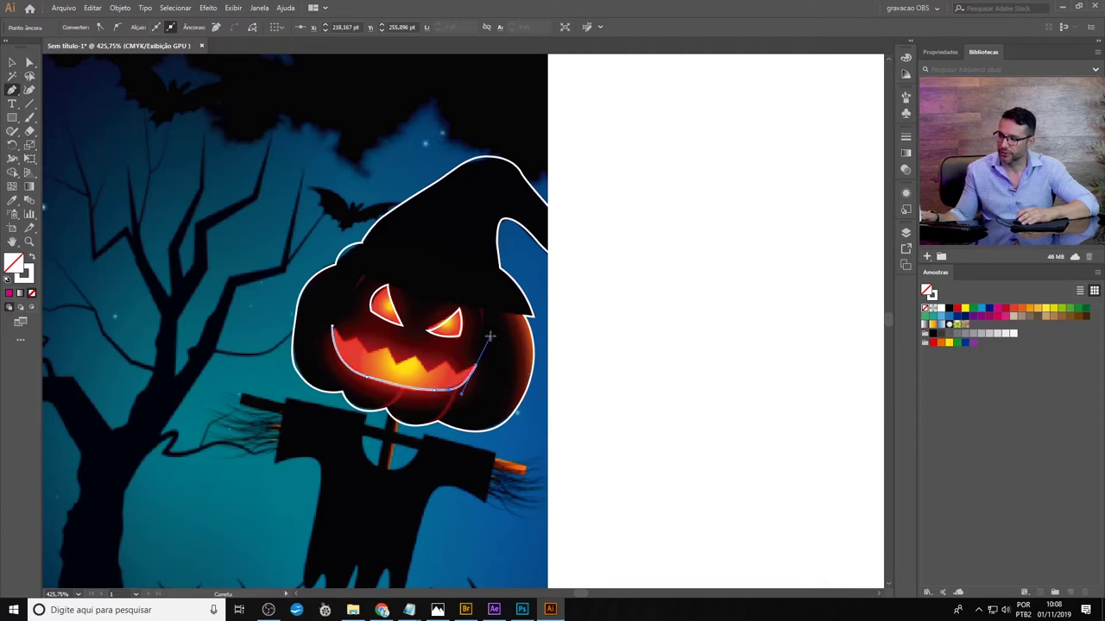
{"action": "left_click_drag", "start_coordinate": [490, 341], "coordinate": [481, 367]}
{"action": "left_click_drag", "start_coordinate": [476, 366], "coordinate": [447, 364]}
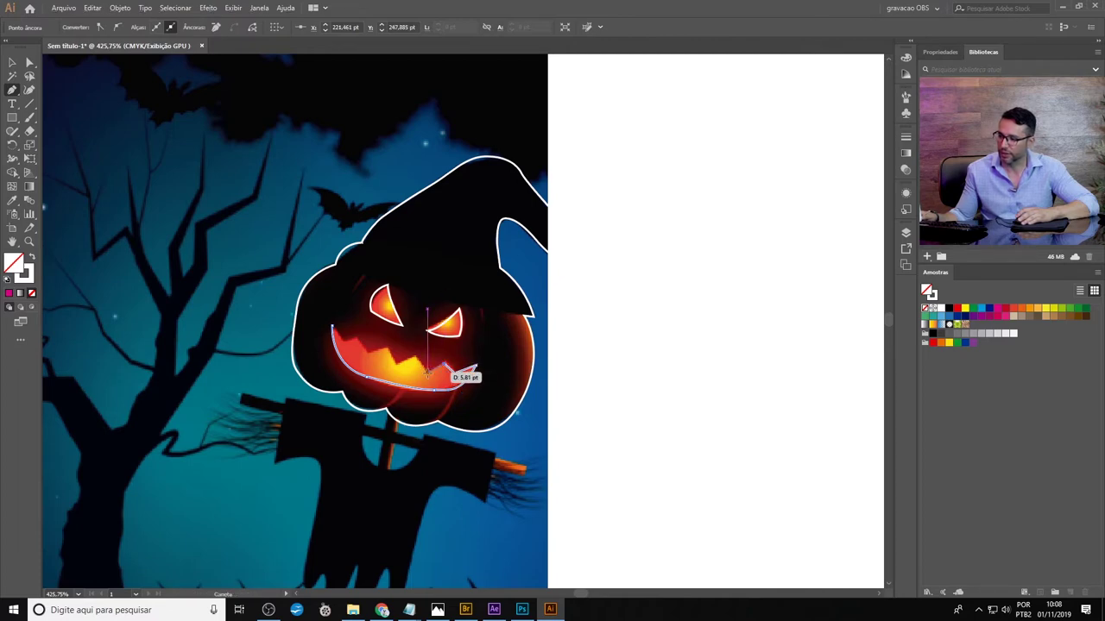
{"action": "left_click_drag", "start_coordinate": [446, 364], "coordinate": [391, 366]}
{"action": "left_click", "coordinate": [391, 366]}
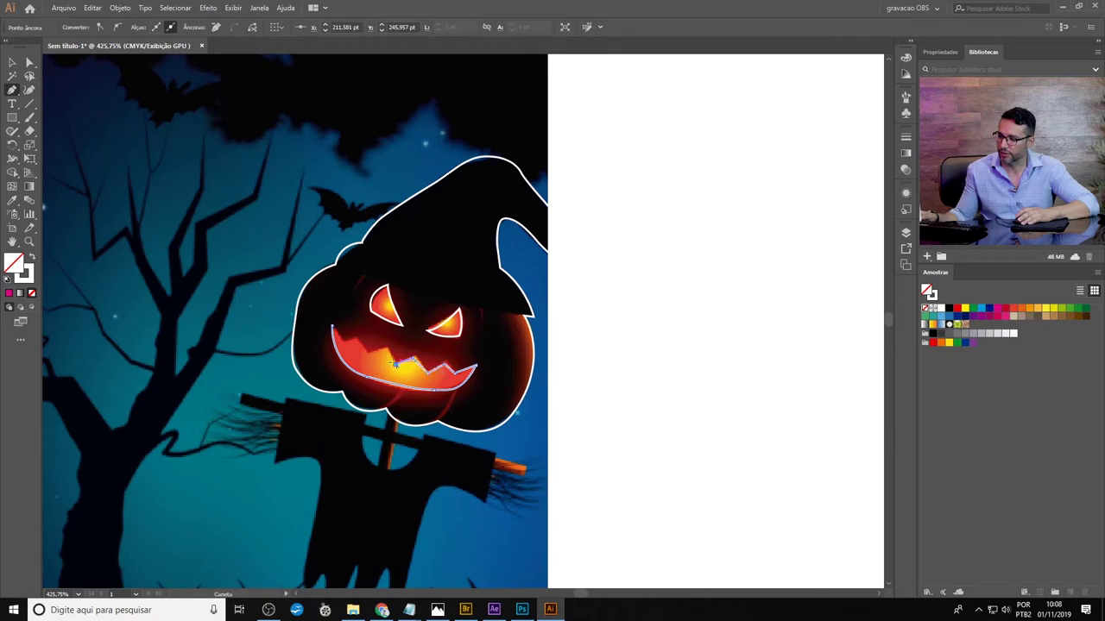
{"action": "left_click", "coordinate": [380, 354]}
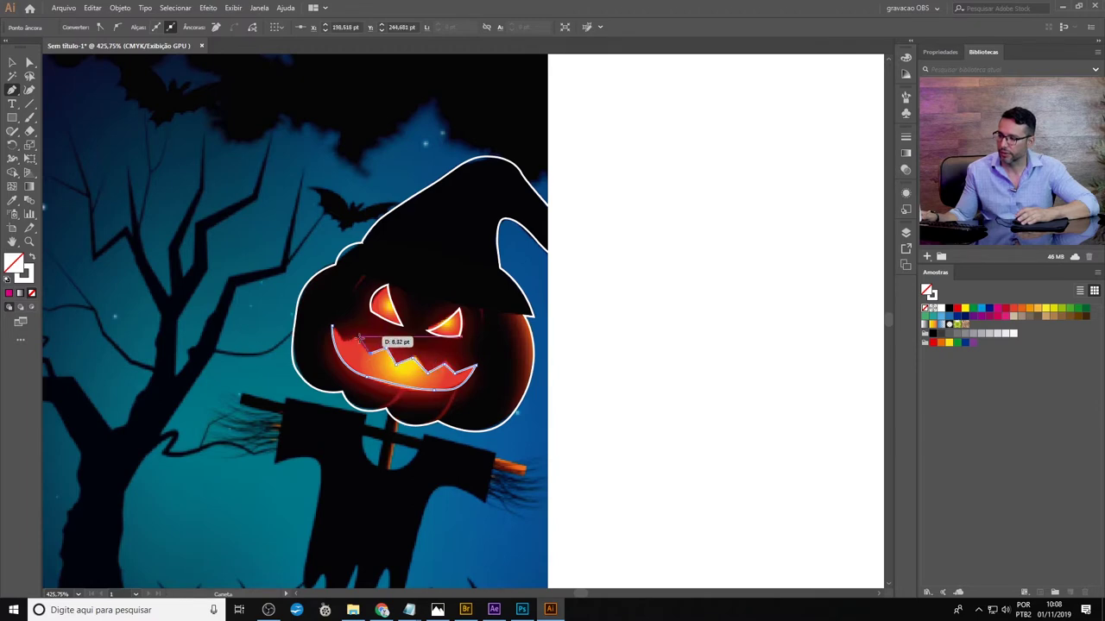
{"action": "left_click", "coordinate": [352, 345]}
{"action": "left_click", "coordinate": [332, 325]}
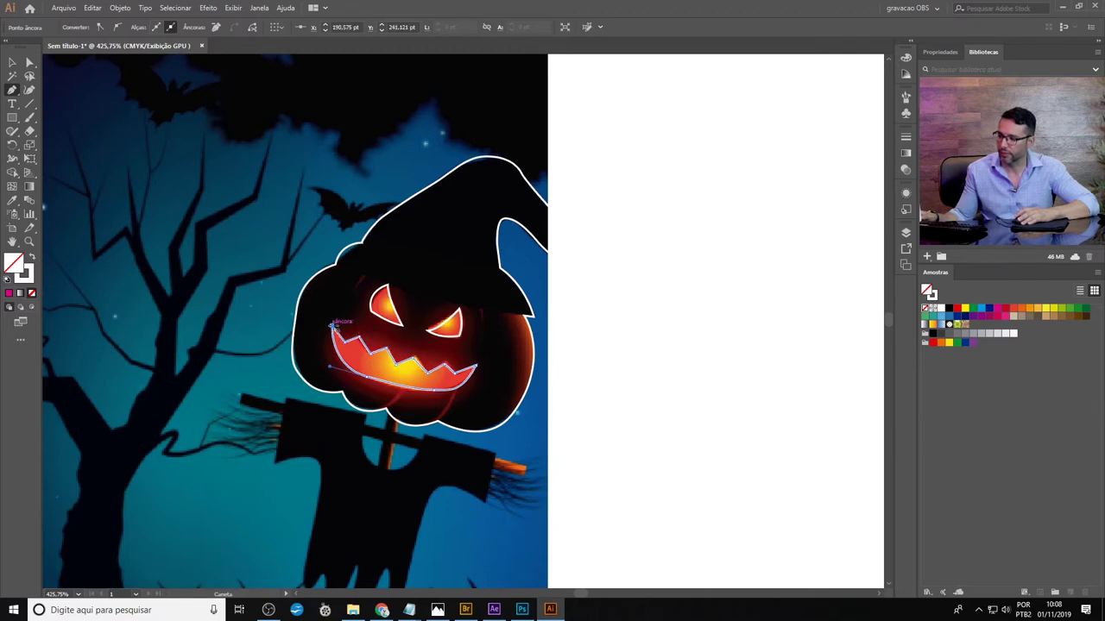
{"action": "key", "text": "v"}
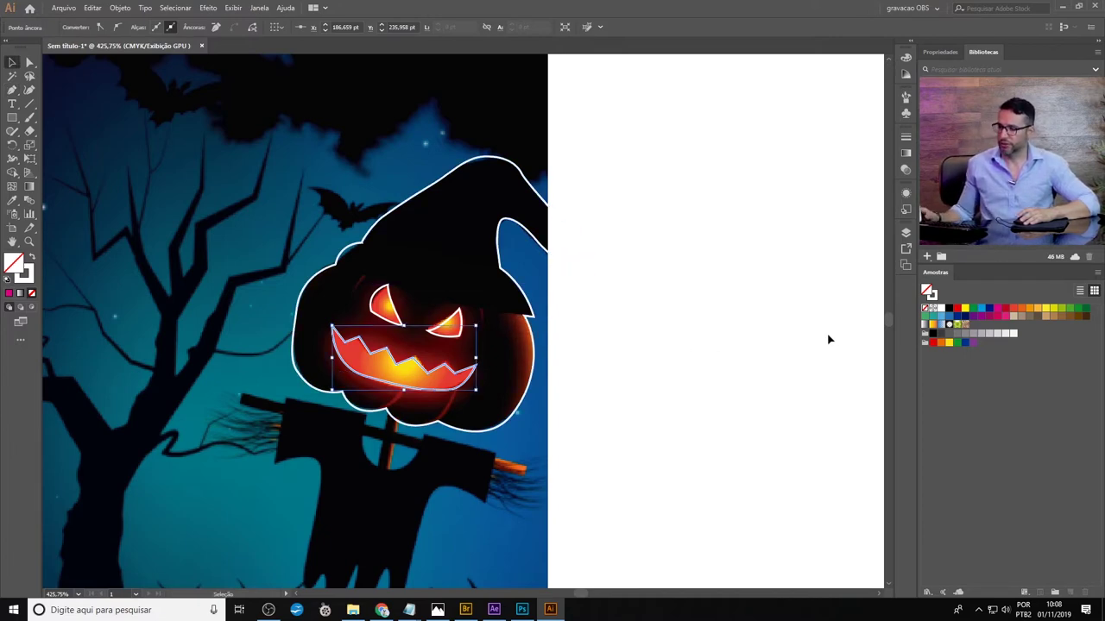
Fill both eyes and the mouth with solid yellow
{"action": "left_click", "coordinate": [449, 325], "text": "shift"}
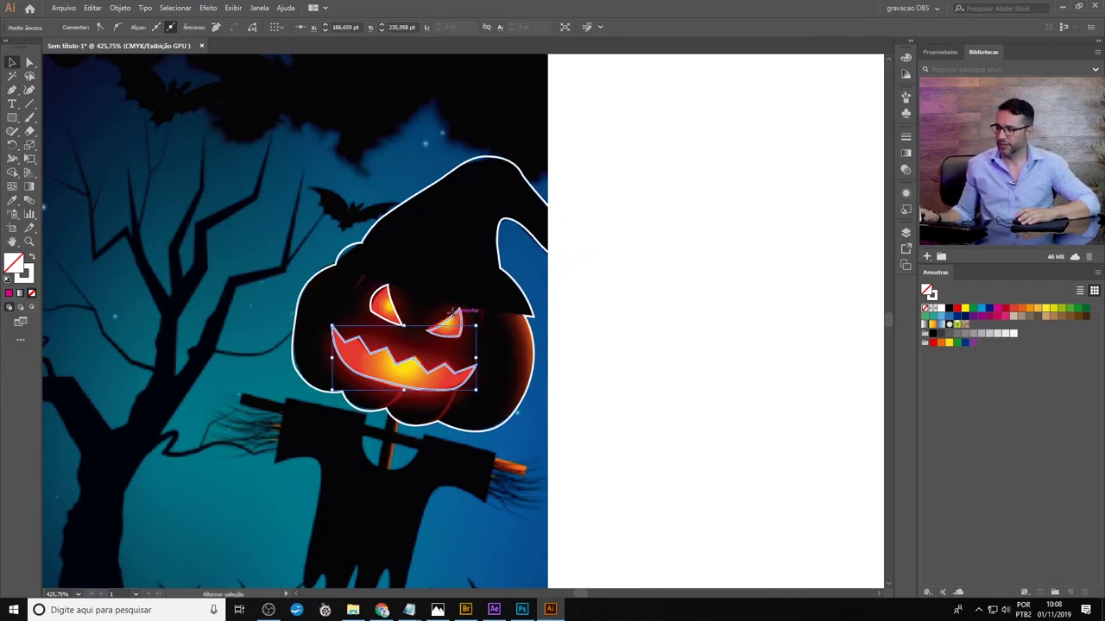
{"action": "left_click", "coordinate": [390, 304], "text": "shift"}
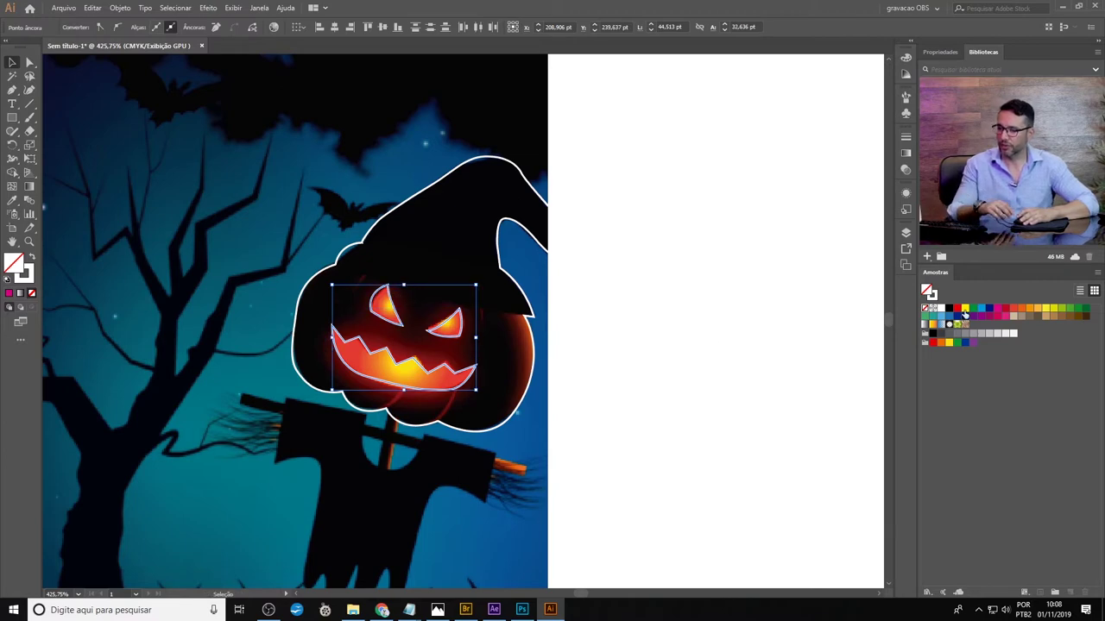
{"action": "left_click", "coordinate": [963, 311]}
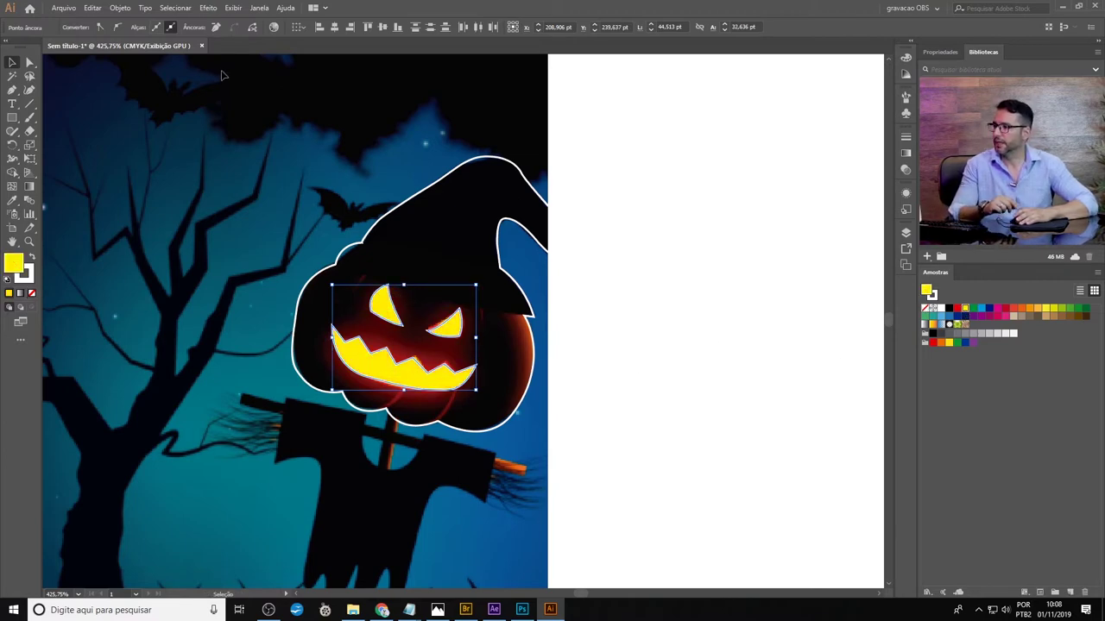
Show the Pathfinder panel and move it off the pumpkin
{"action": "left_click", "coordinate": [260, 8]}
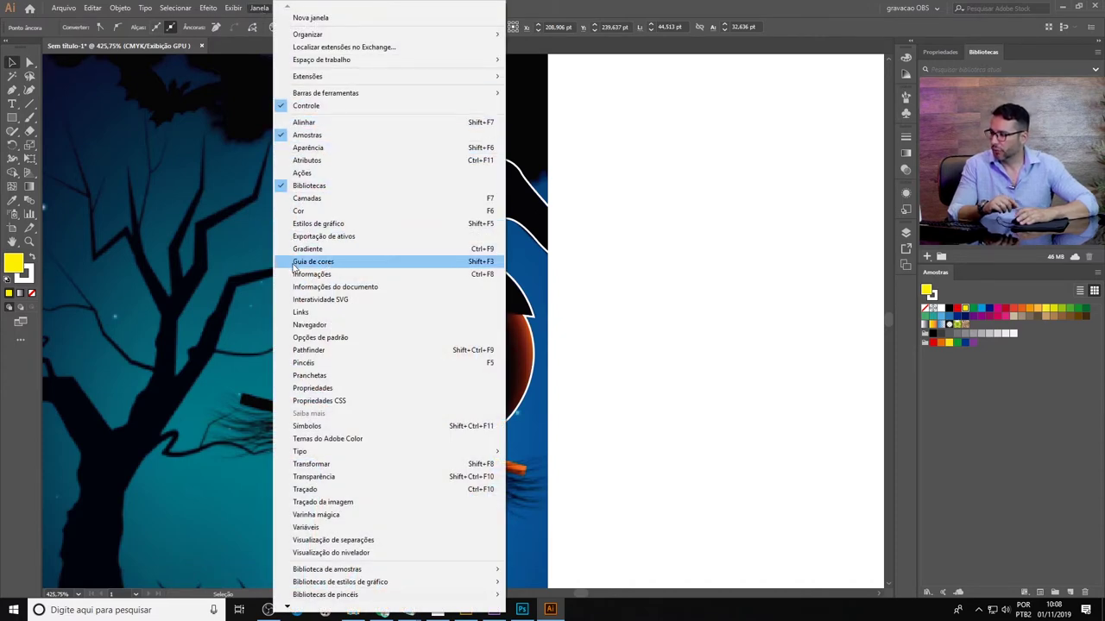
{"action": "left_click", "coordinate": [343, 349]}
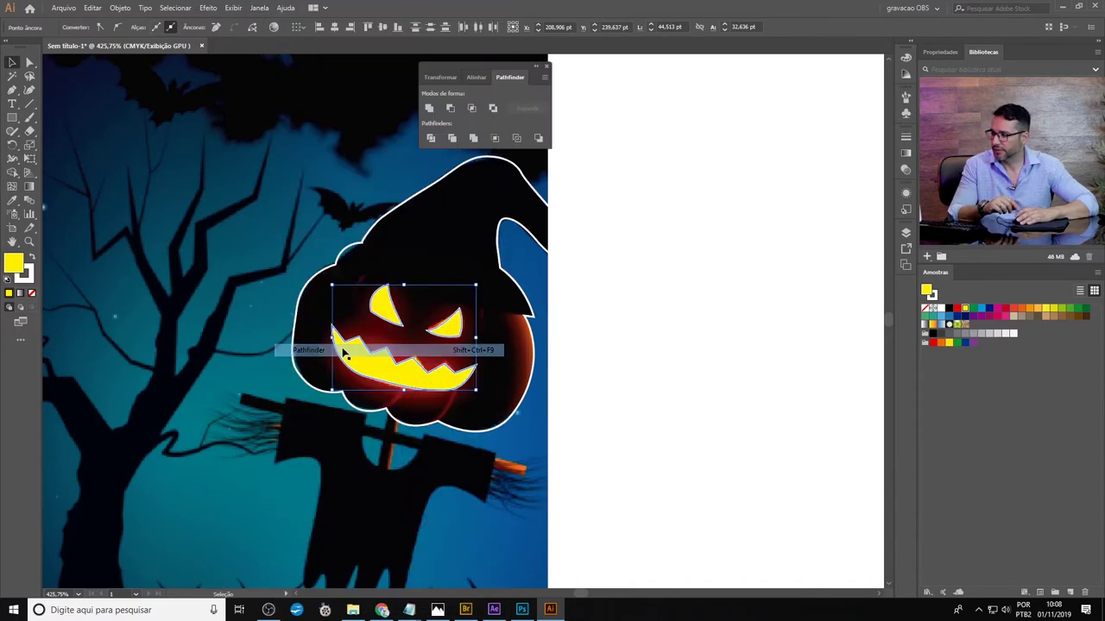
{"action": "left_click_drag", "start_coordinate": [479, 67], "coordinate": [659, 204]}
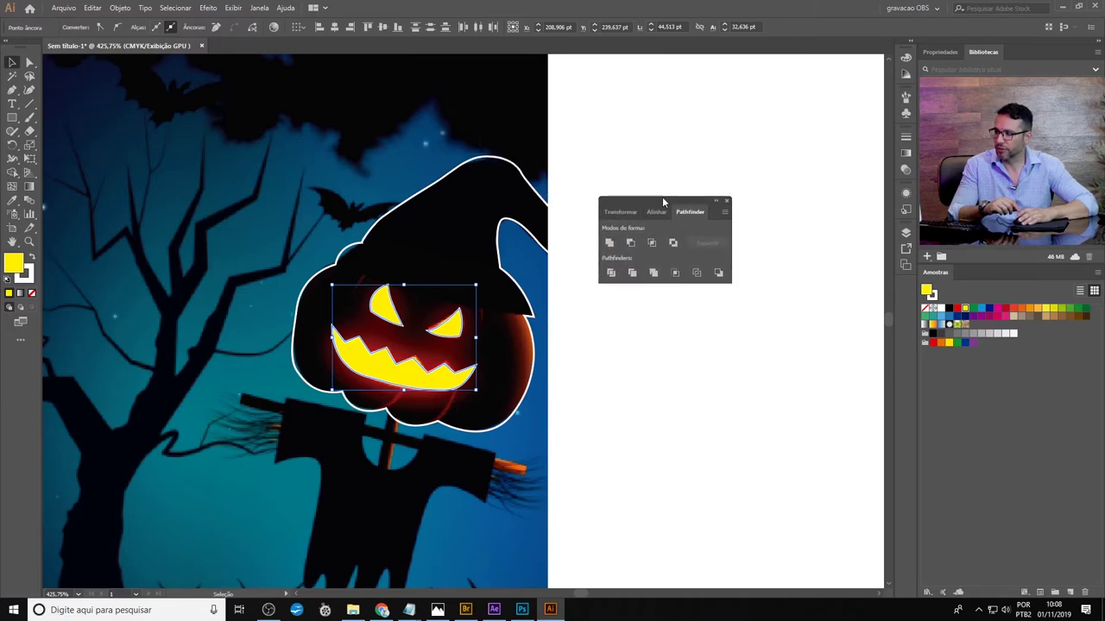
Draw a circle on the artboard and duplicate it overlapping to the right
{"action": "left_click", "coordinate": [12, 117]}
{"action": "left_click", "coordinate": [74, 145]}
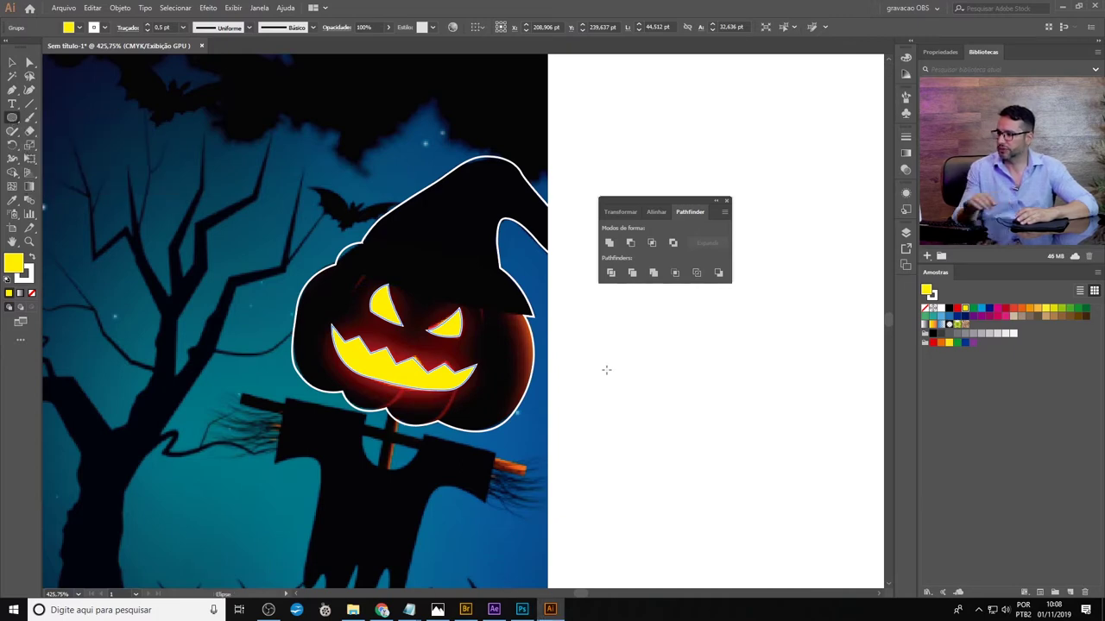
{"action": "left_click_drag", "start_coordinate": [645, 320], "coordinate": [728, 402]}
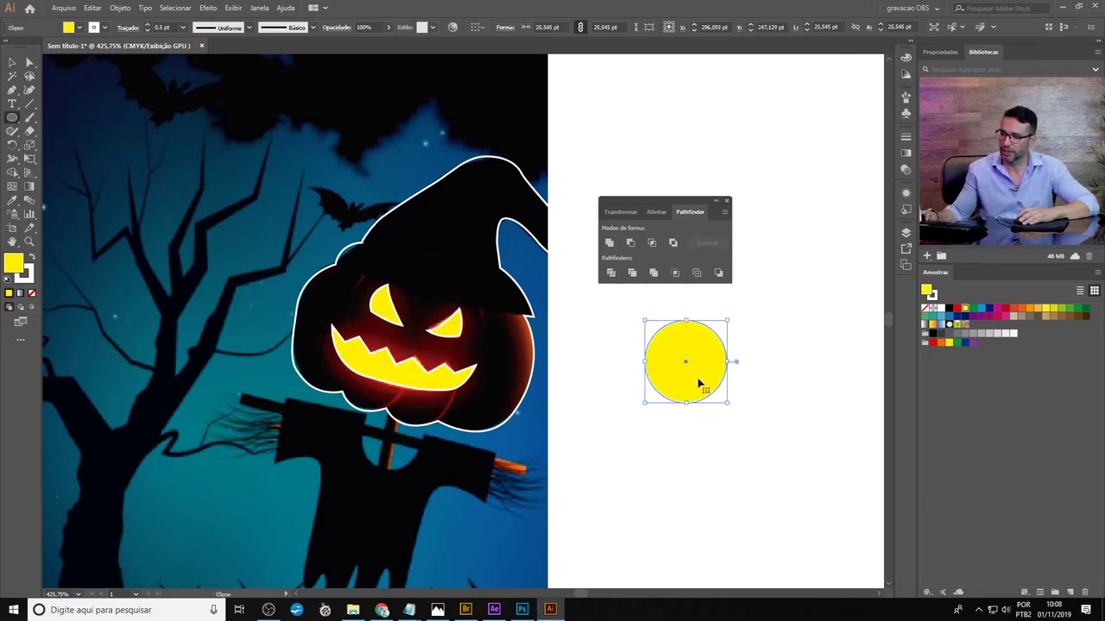
{"action": "key", "text": "v"}
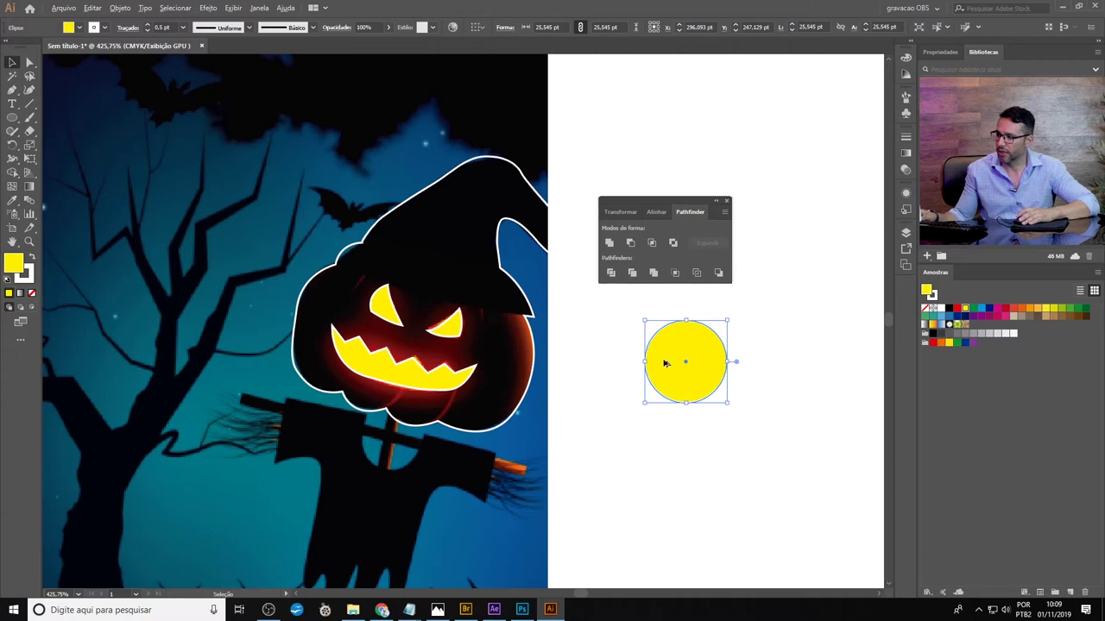
{"action": "left_click_drag", "start_coordinate": [664, 363], "coordinate": [716, 363]}
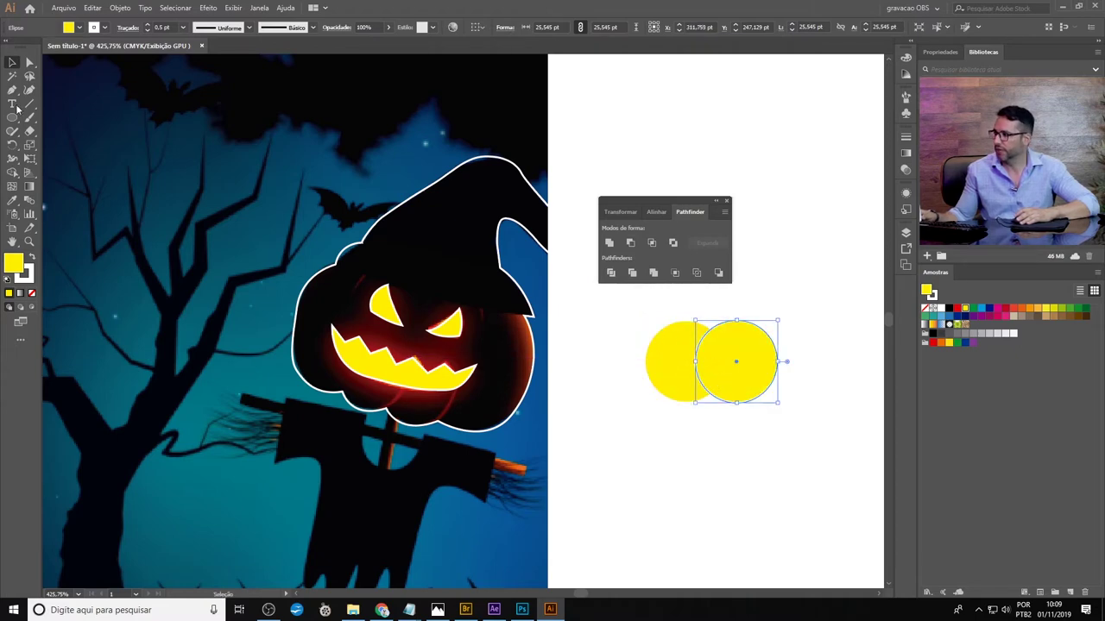
Recolour the duplicated circle a lighter olive shade
{"action": "double_click", "coordinate": [14, 266]}
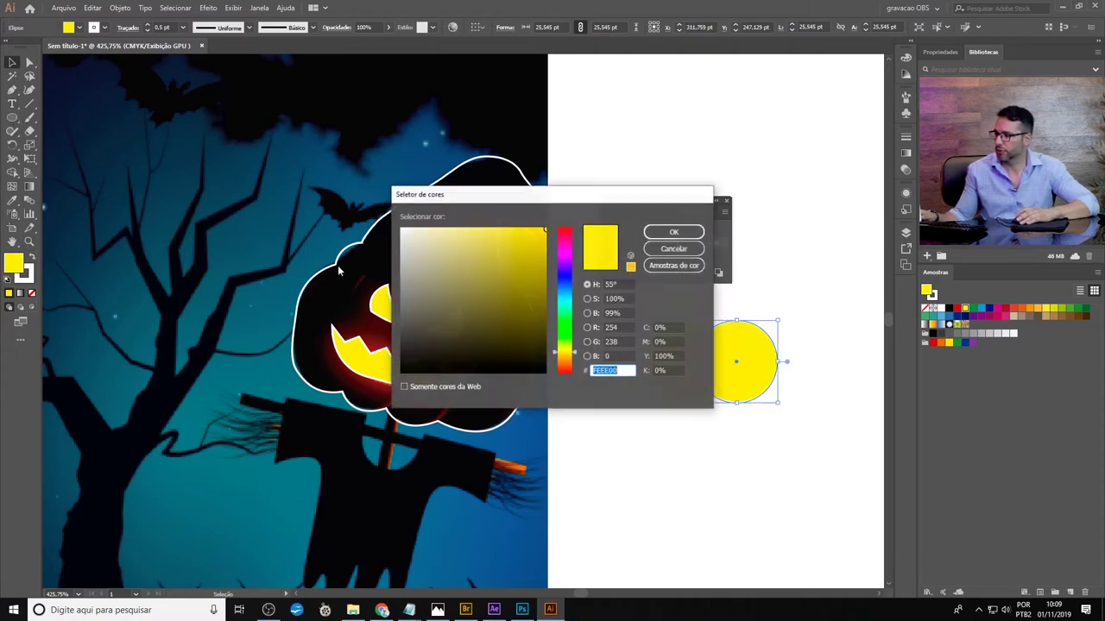
{"action": "left_click", "coordinate": [537, 311]}
{"action": "left_click", "coordinate": [659, 248]}
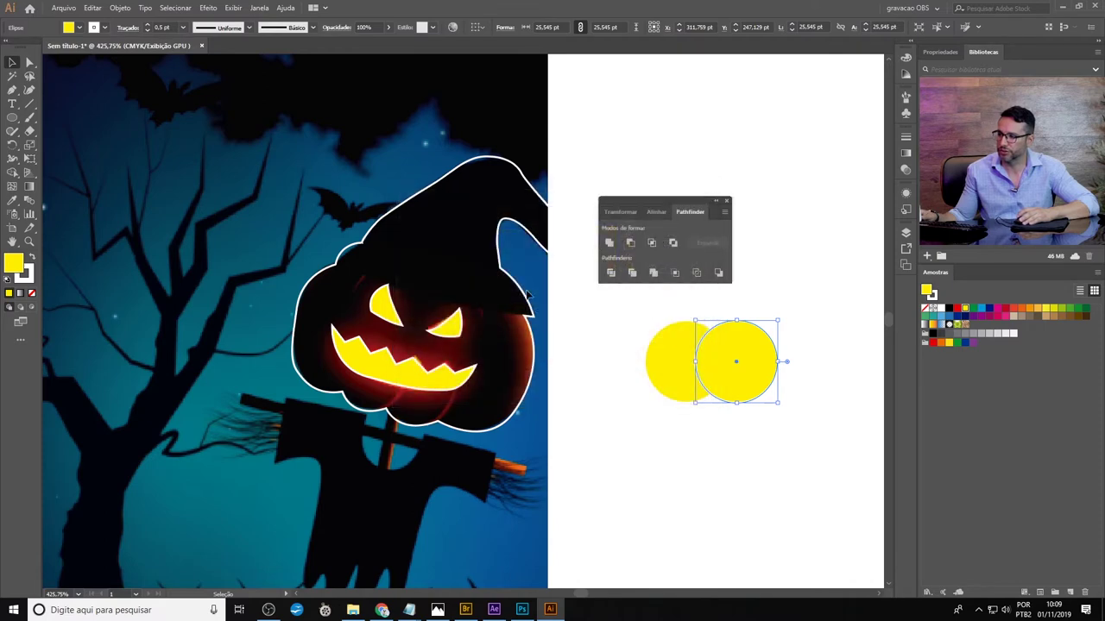
{"action": "double_click", "coordinate": [13, 264]}
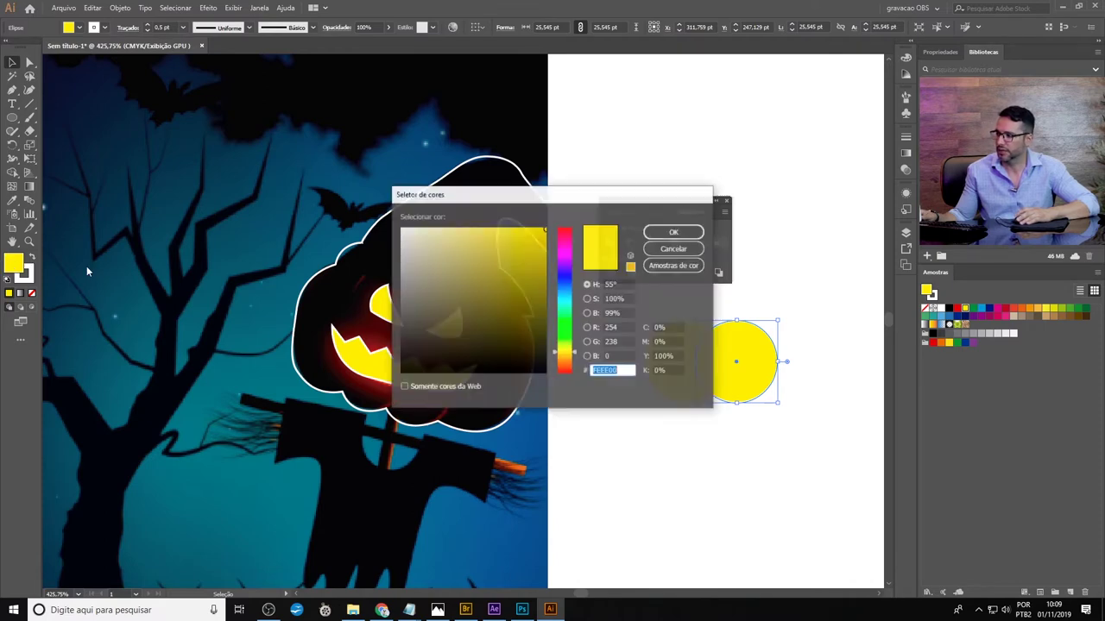
{"action": "left_click", "coordinate": [539, 276]}
{"action": "left_click", "coordinate": [682, 233]}
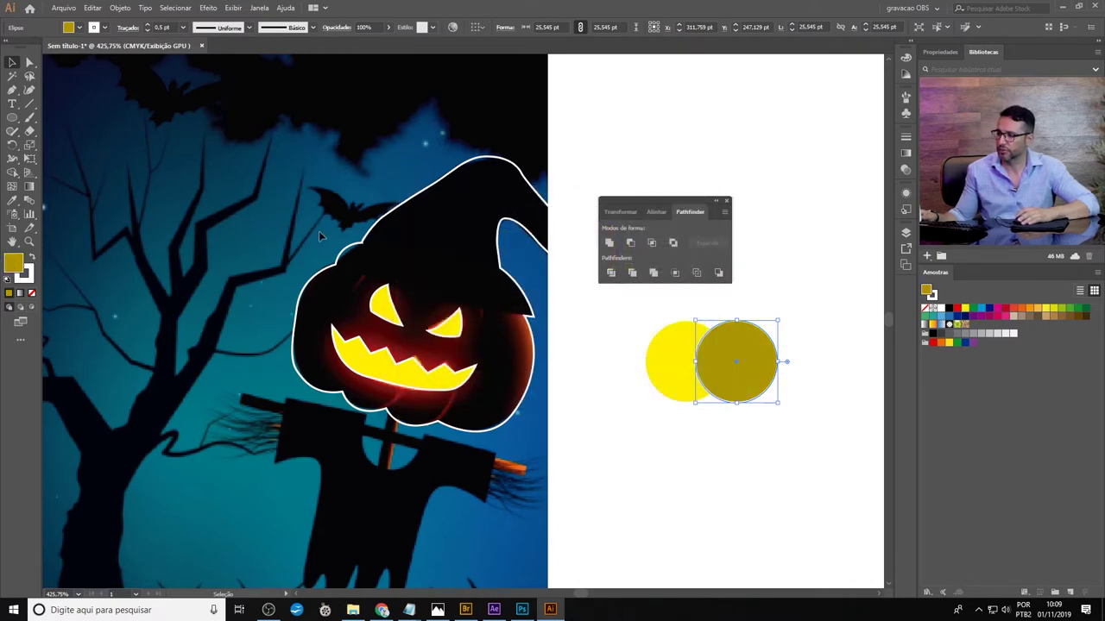
{"action": "left_click", "coordinate": [630, 365]}
Draw the heart's pointed bottom piece beneath the two circles
{"action": "key", "text": "p"}
{"action": "left_click_drag", "start_coordinate": [662, 394], "coordinate": [711, 429]}
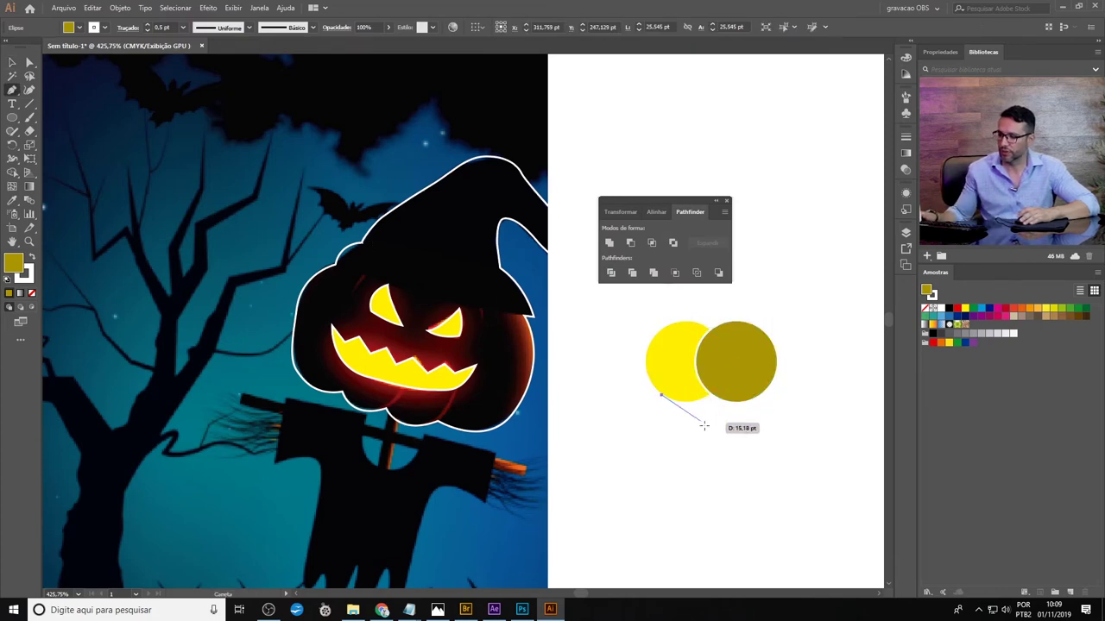
{"action": "left_click", "coordinate": [759, 396]}
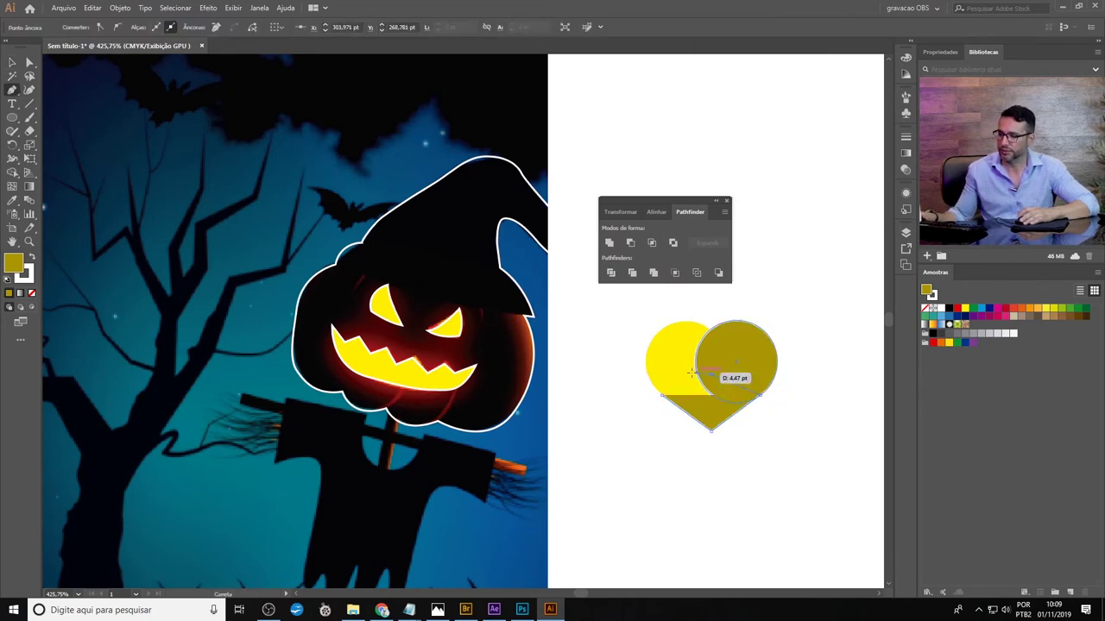
{"action": "left_click", "coordinate": [711, 375]}
{"action": "left_click", "coordinate": [662, 377]}
{"action": "key", "text": "v"}
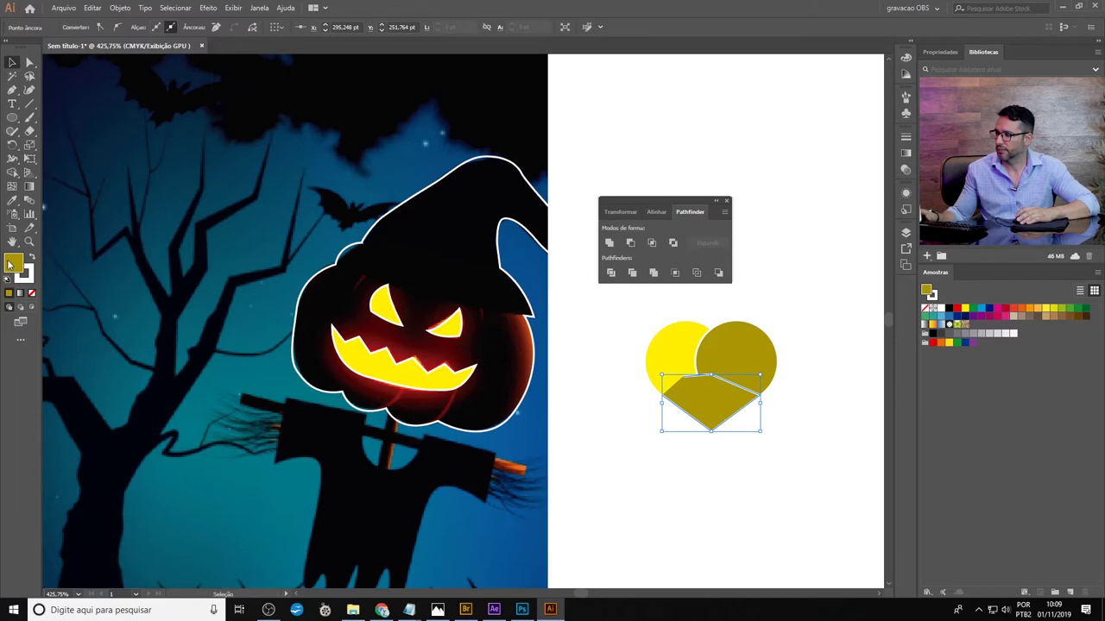
Fill the bottom piece blue, then unite all three shapes into one heart
{"action": "double_click", "coordinate": [13, 263]}
{"action": "left_click", "coordinate": [564, 334]}
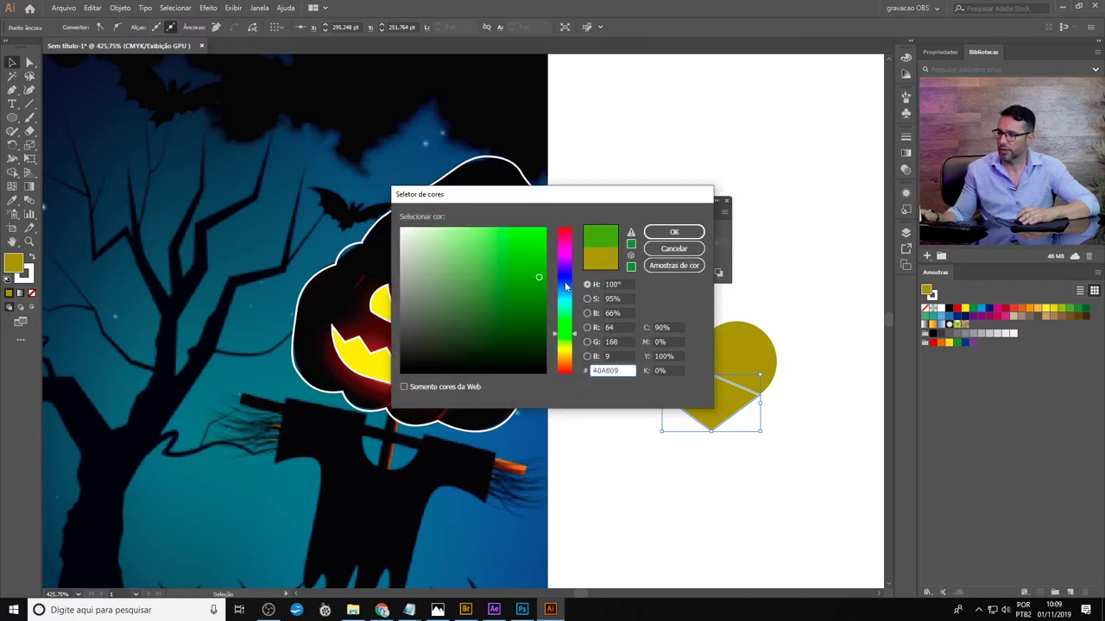
{"action": "left_click", "coordinate": [566, 287]}
{"action": "left_click", "coordinate": [674, 232]}
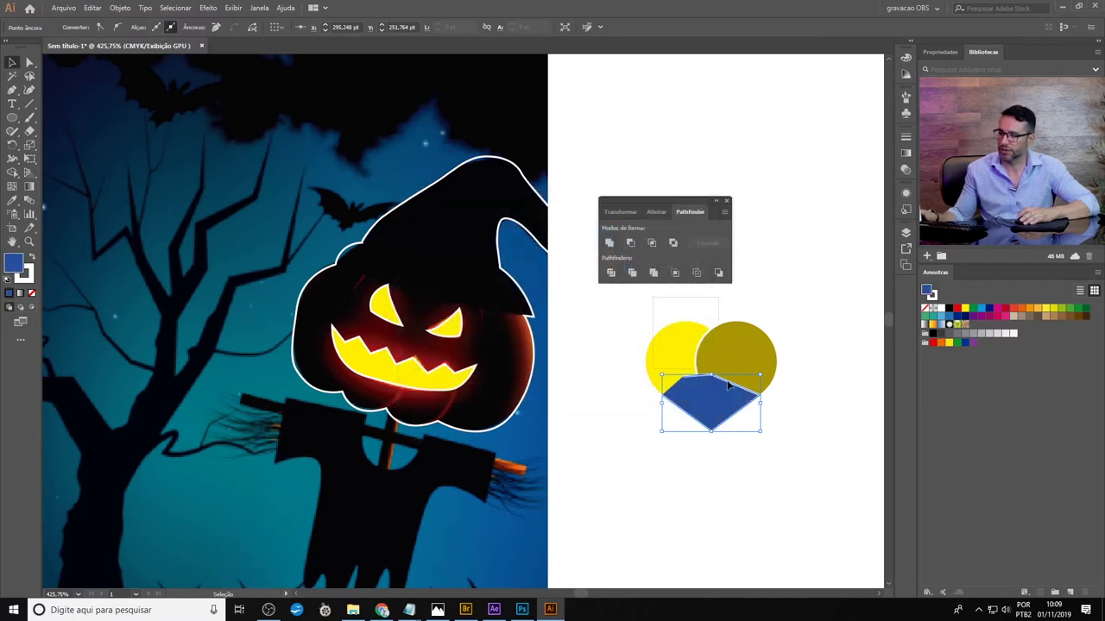
{"action": "key", "text": "ctrl+a"}
{"action": "left_click", "coordinate": [608, 243]}
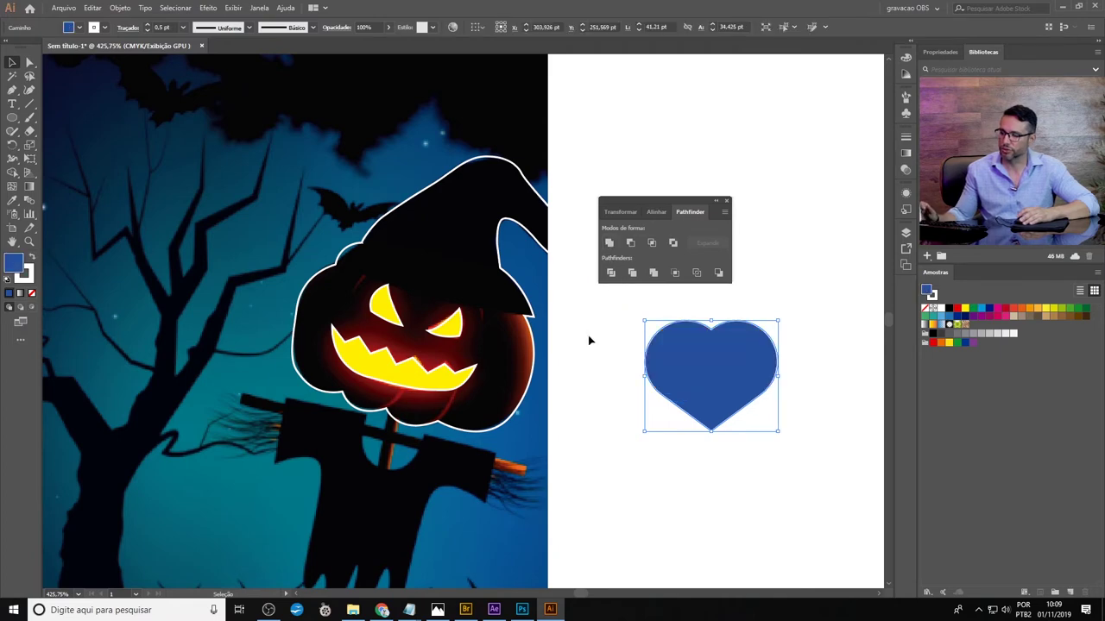
Delete the practice heart and fill the pumpkin-and-hat shape solid black
{"action": "key", "text": "ctrl+x"}
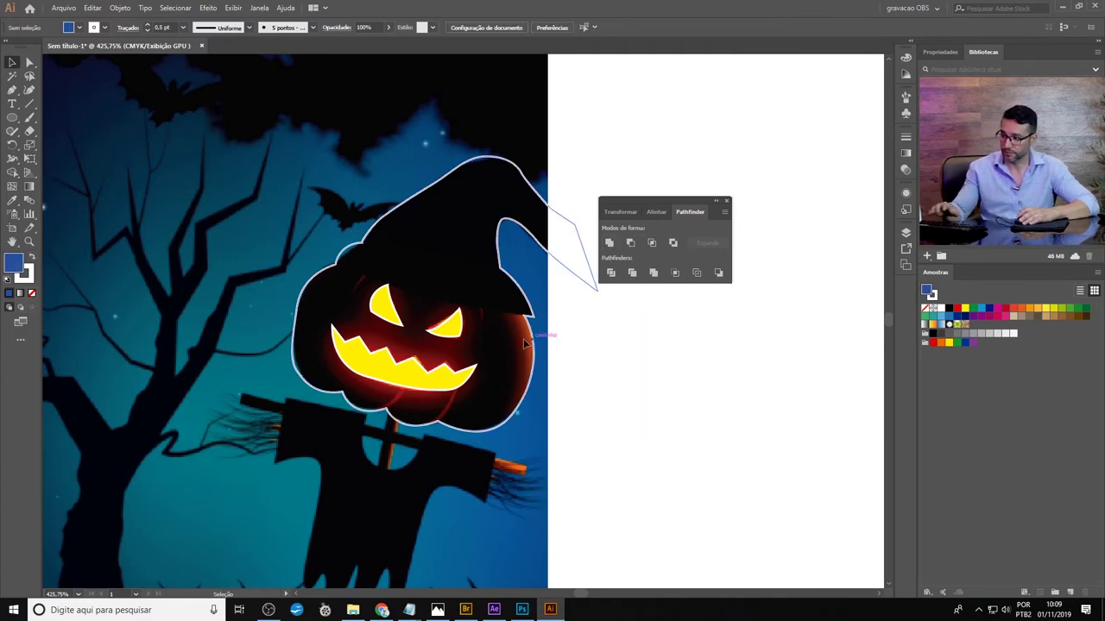
{"action": "left_click", "coordinate": [420, 320]}
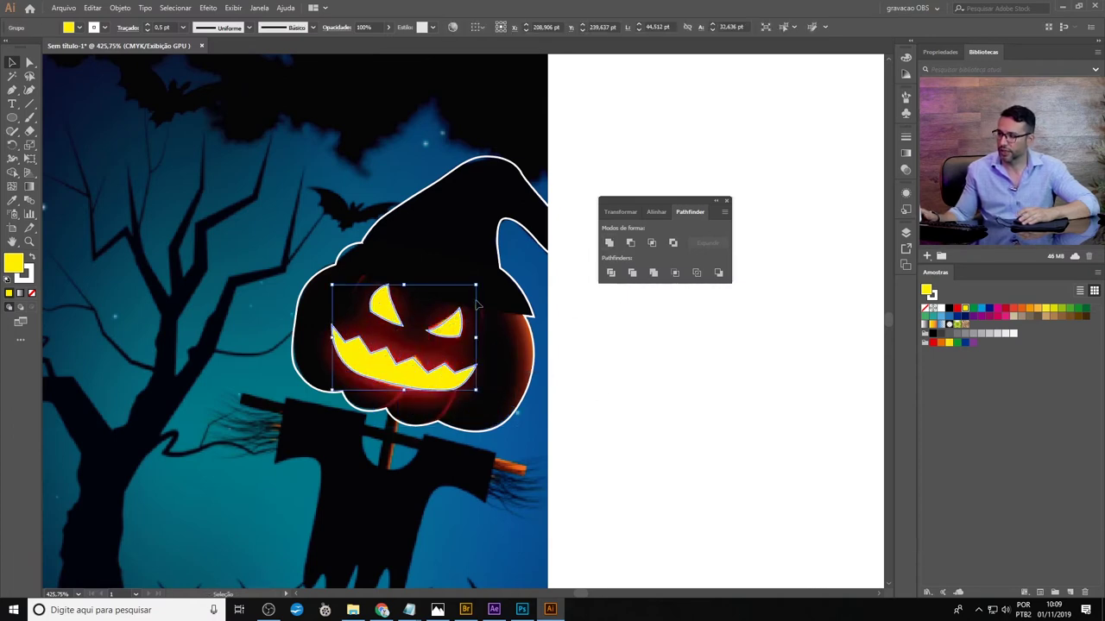
{"action": "left_click", "coordinate": [519, 299]}
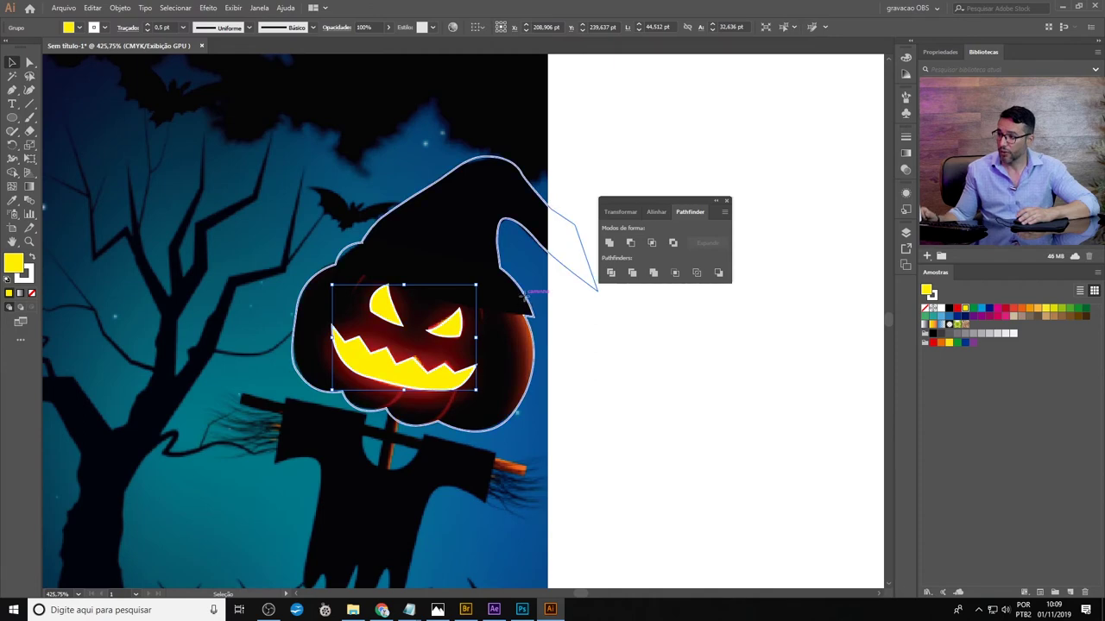
{"action": "left_click", "coordinate": [980, 309]}
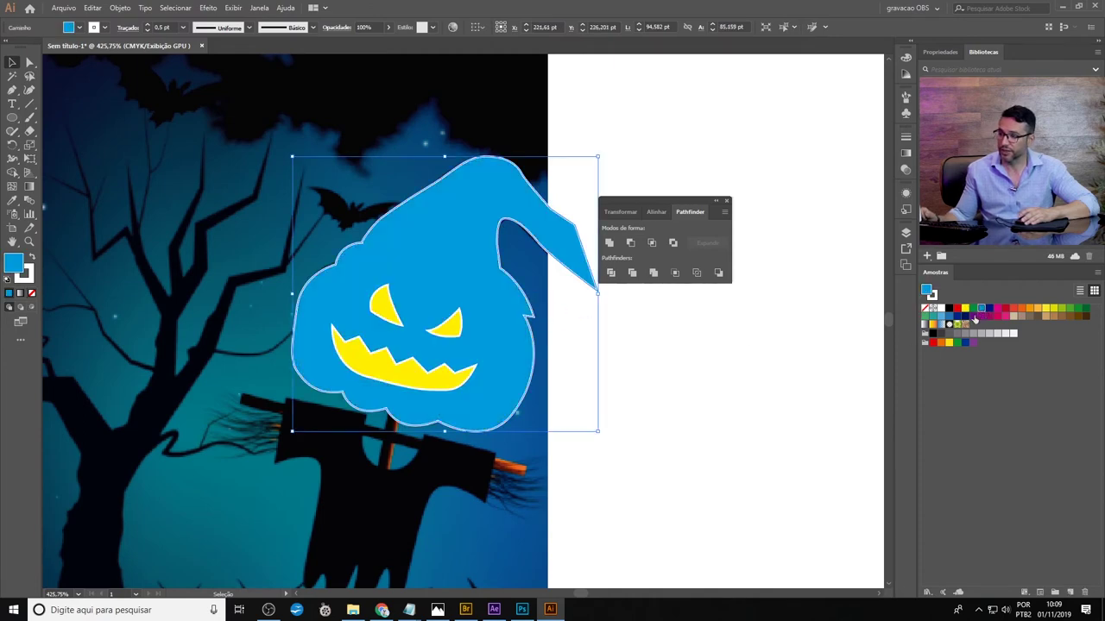
{"action": "left_click", "coordinate": [949, 309]}
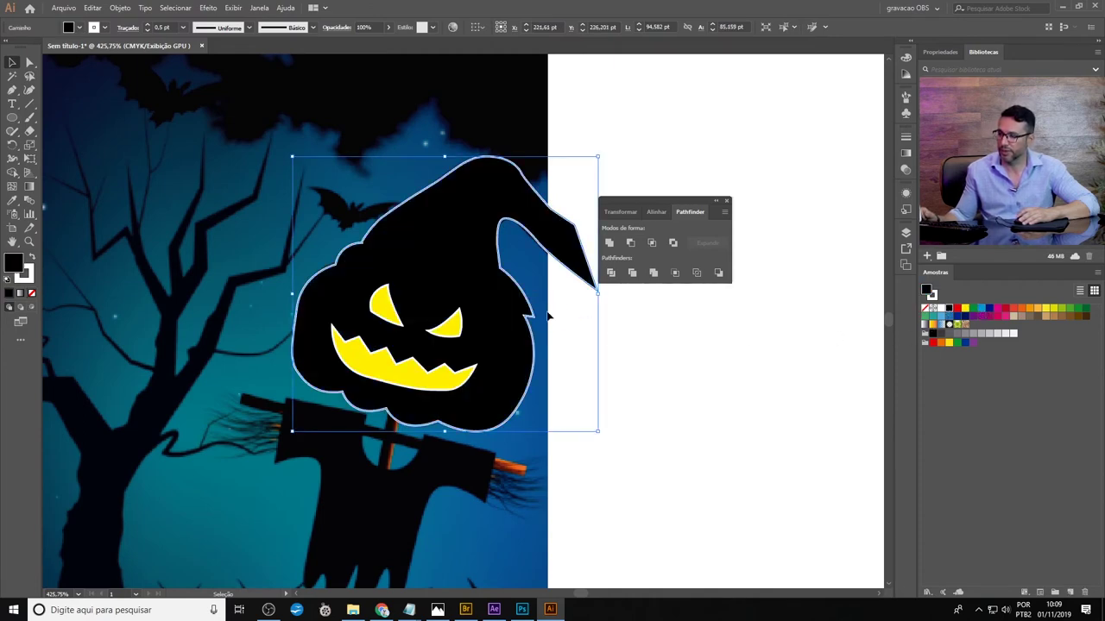
Set the pumpkin shape's stroke to None
{"action": "left_click", "coordinate": [106, 27]}
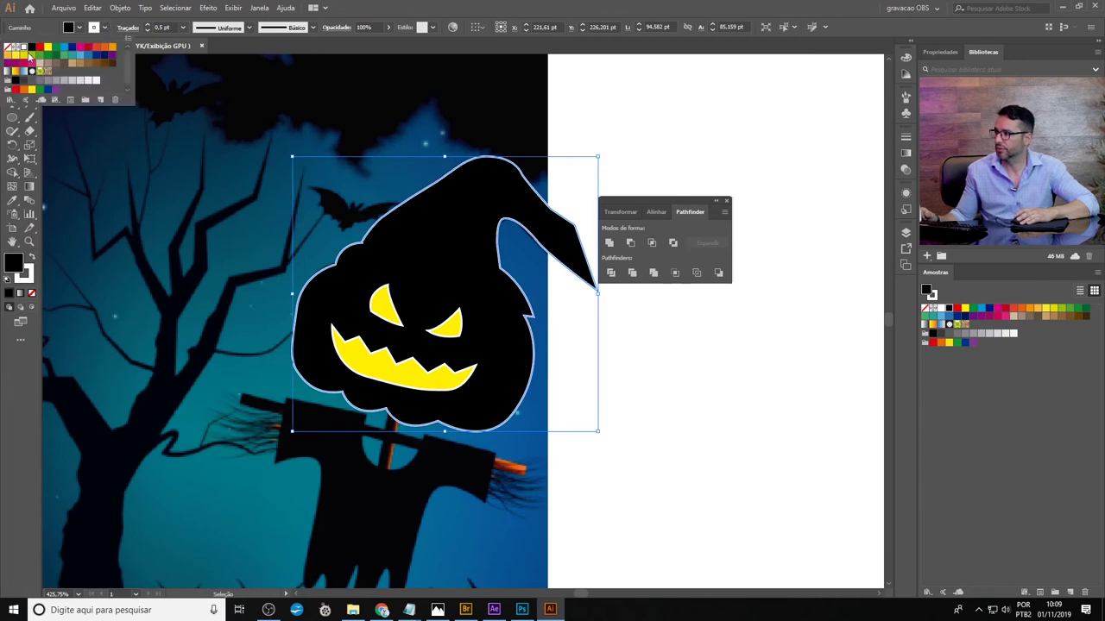
{"action": "left_click", "coordinate": [9, 49]}
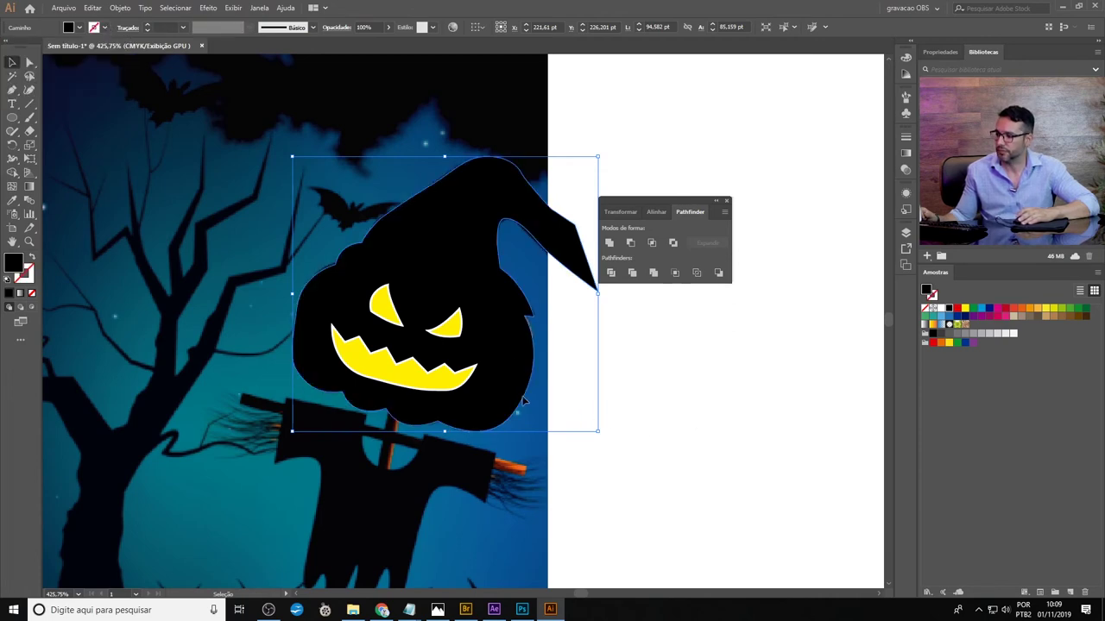
{"action": "left_click", "coordinate": [445, 367]}
Undo an accidental face move, and briefly move the pumpkin aside to check the photo beneath
{"action": "left_click_drag", "start_coordinate": [450, 345], "coordinate": [504, 378]}
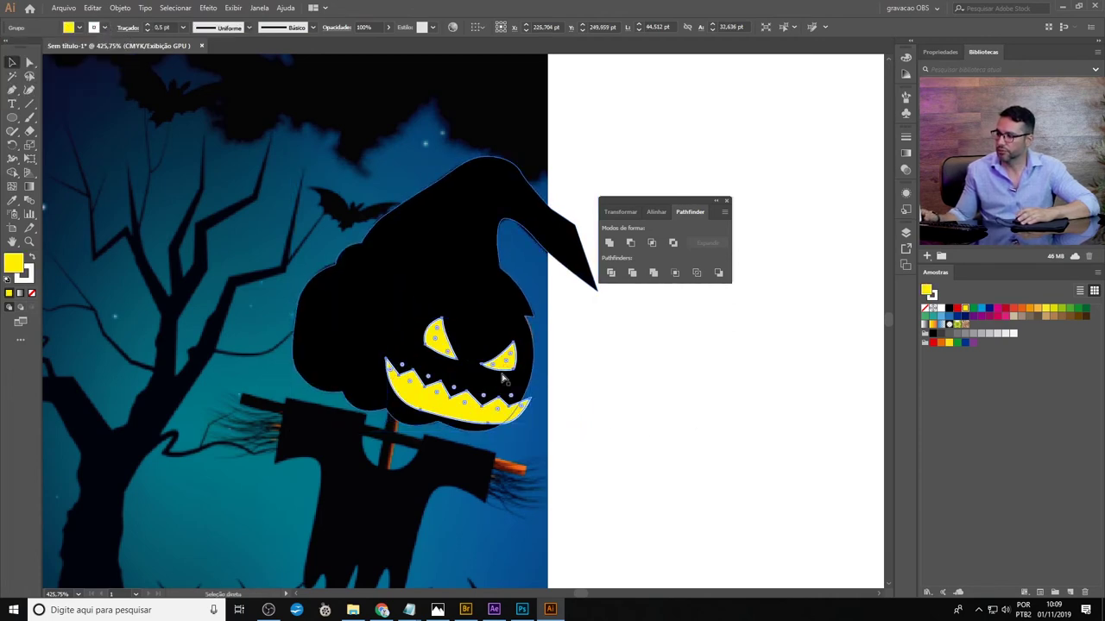
{"action": "key", "text": "ctrl+z"}
{"action": "key", "text": "v"}
{"action": "left_click", "coordinate": [474, 323]}
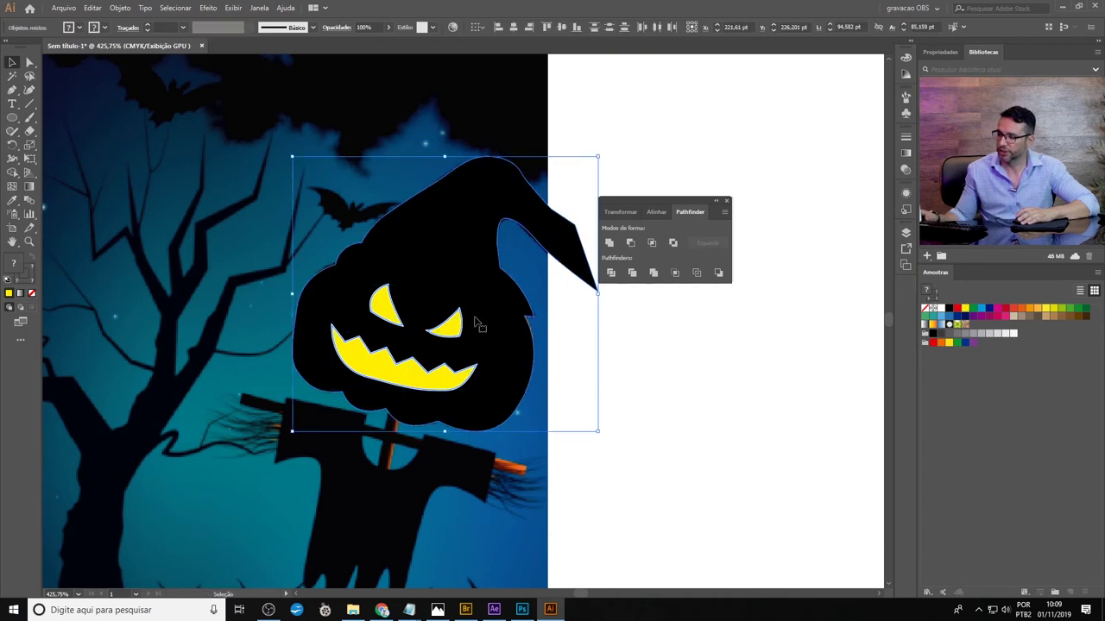
{"action": "left_click_drag", "start_coordinate": [475, 324], "coordinate": [541, 393]}
{"action": "key", "text": "ctrl+z"}
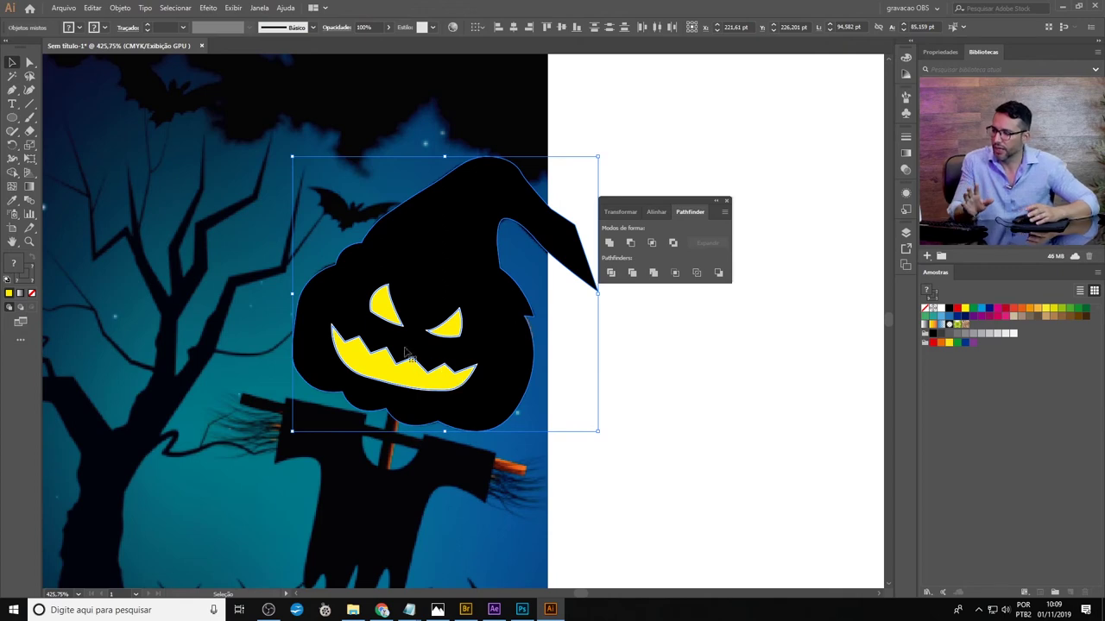
Cut the eyes and mouth from the pumpkin with Minus Front, then undo the silhouette move
{"action": "left_click", "coordinate": [460, 373]}
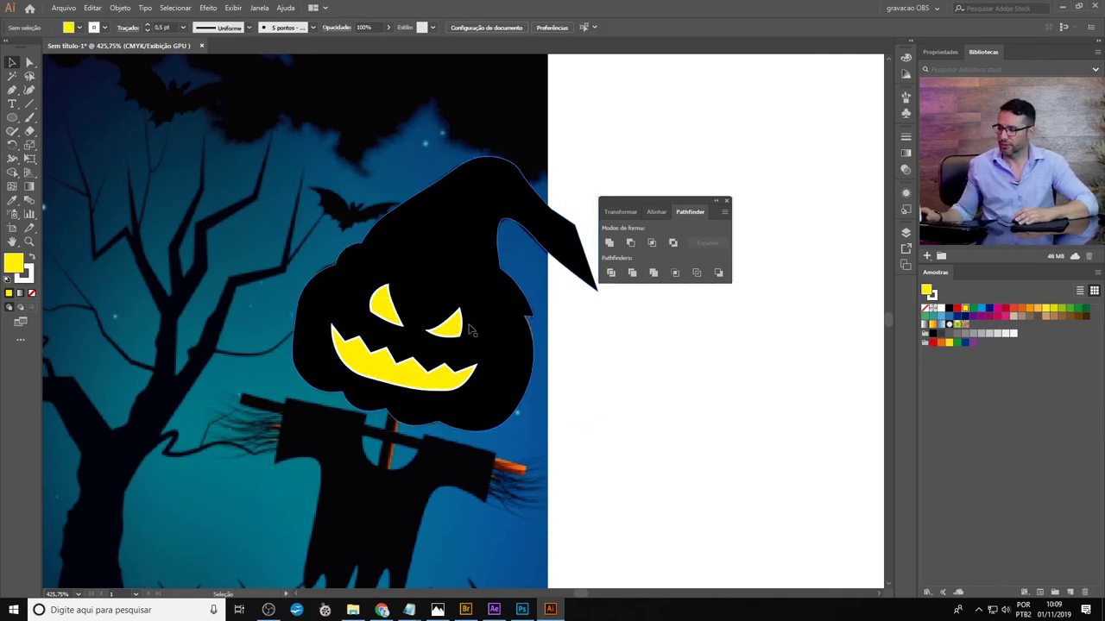
{"action": "left_click", "coordinate": [481, 264], "text": "shift"}
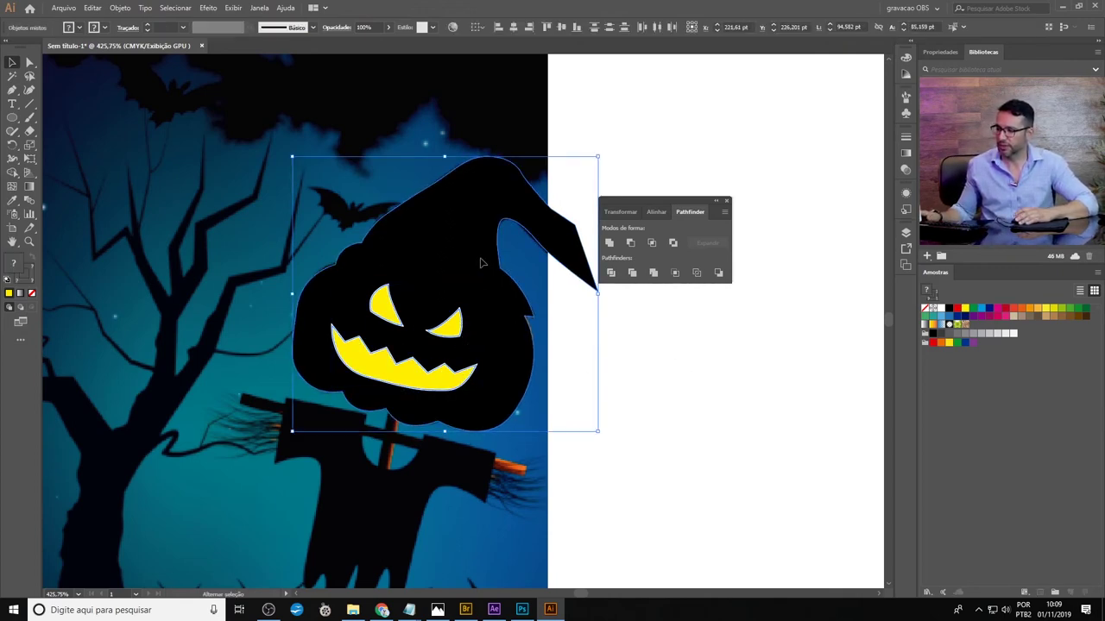
{"action": "left_click", "coordinate": [631, 244]}
{"action": "left_click_drag", "start_coordinate": [523, 352], "coordinate": [754, 430]}
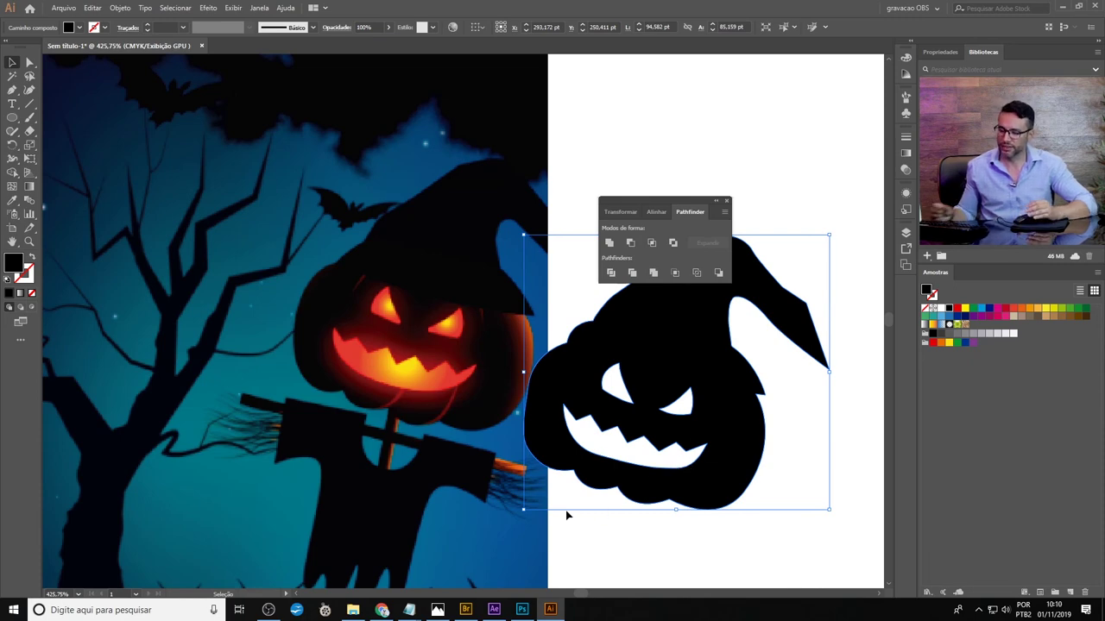
{"action": "key", "text": "ctrl+z"}
{"action": "key", "text": "ctrl+z"}
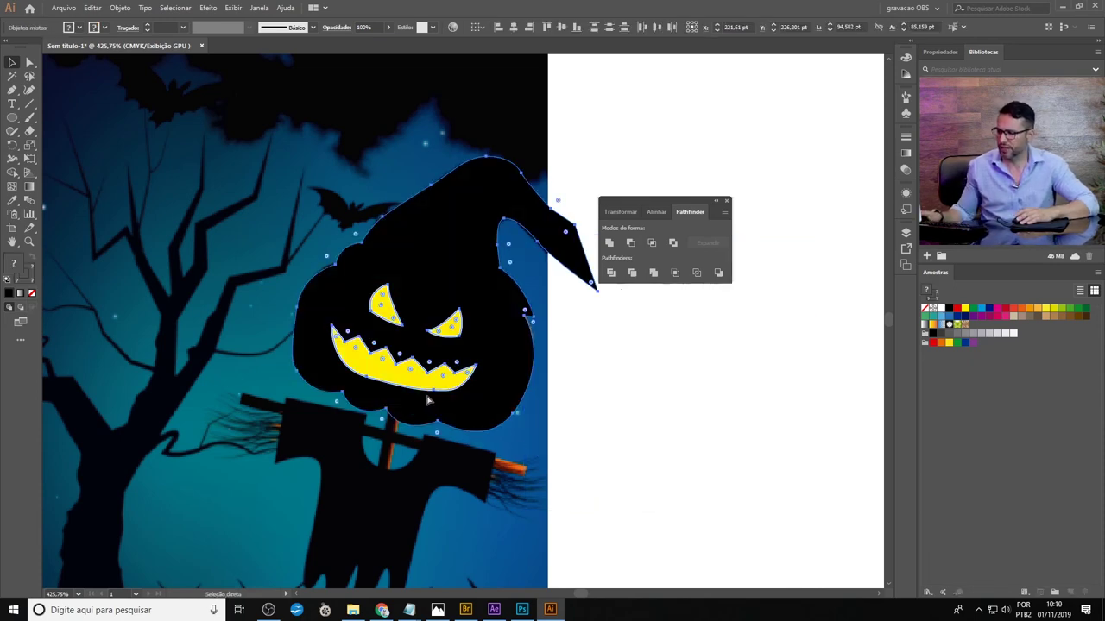